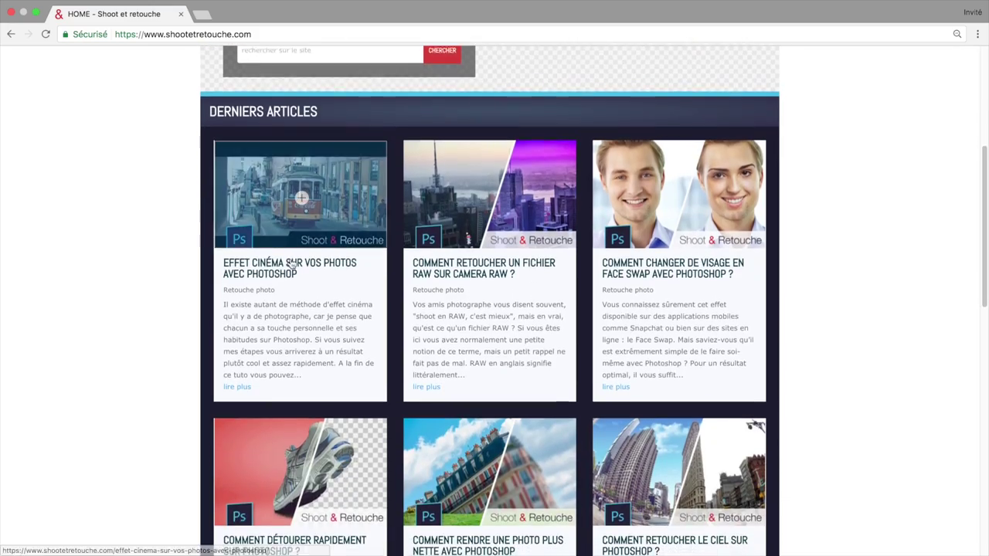
Open the 'Effet cinéma sur vos photos avec Photoshop' article and scroll down through it
left_click(301, 265)
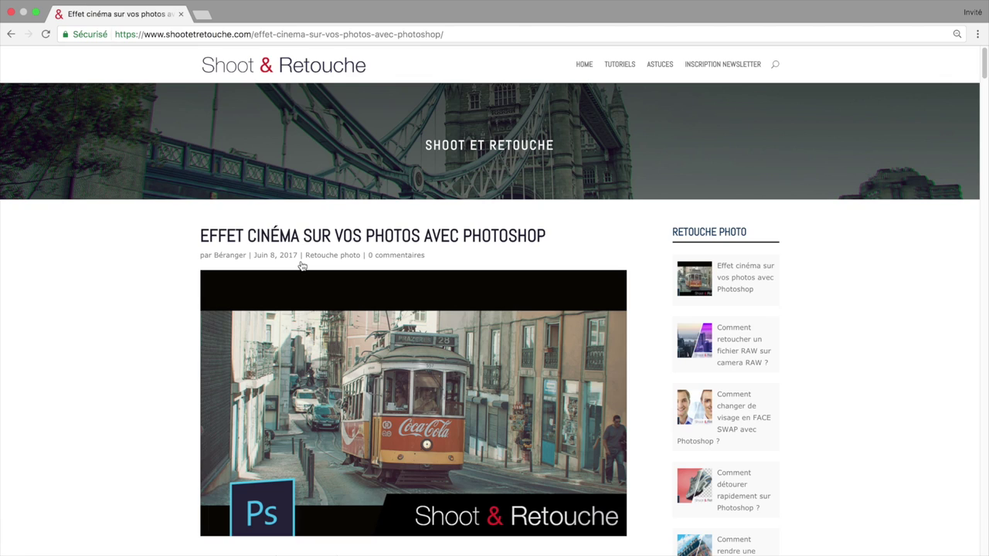
scroll(301, 264, "down", 4)
scroll(302, 265, "down", 2)
scroll(301, 265, "down", 5)
scroll(301, 265, "down", 1)
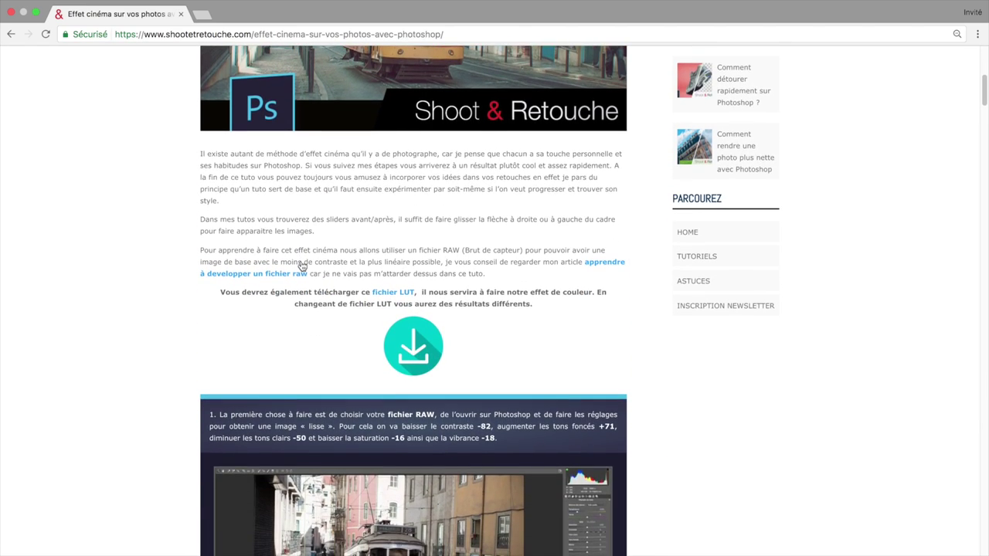
scroll(301, 265, "down", 2)
scroll(424, 262, "down", 1)
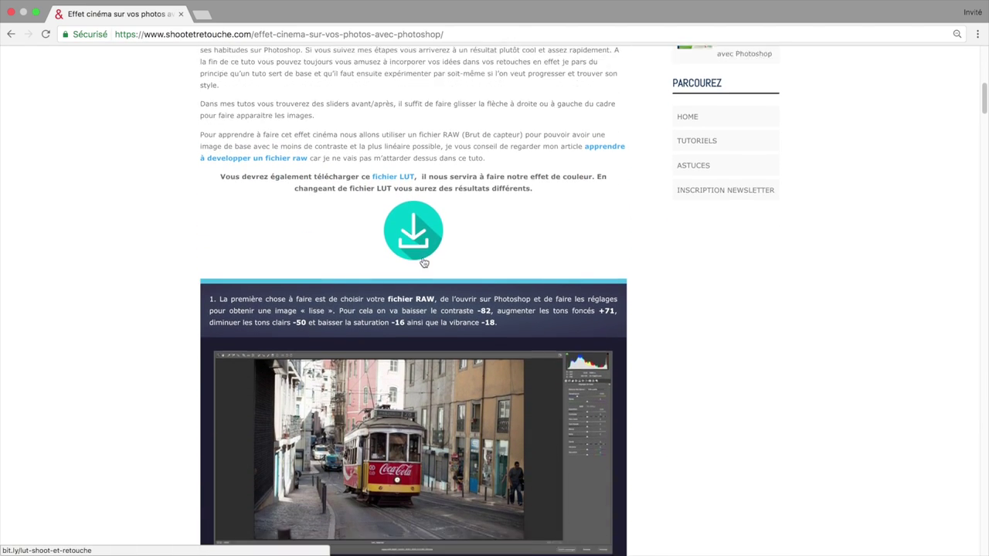
scroll(423, 263, "down", 3)
scroll(423, 262, "down", 1)
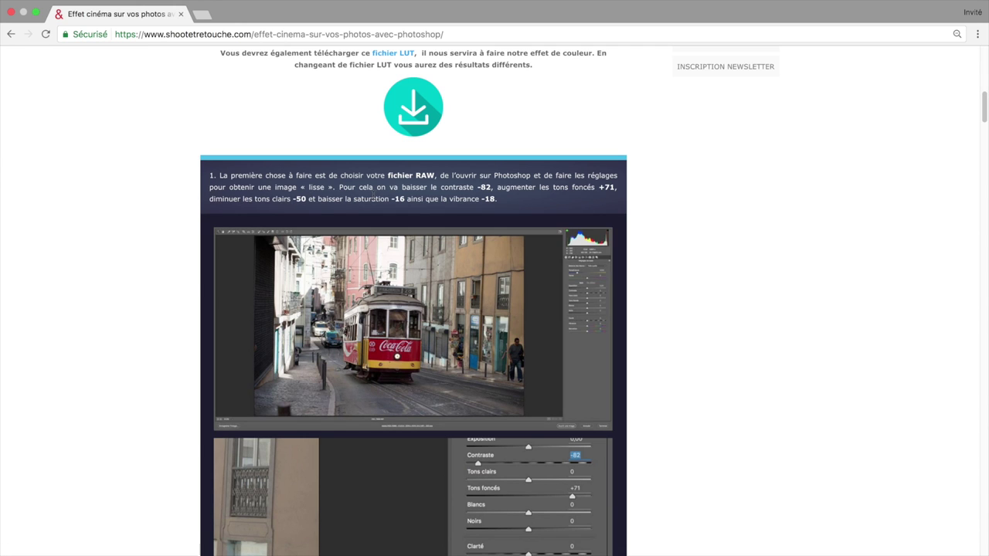
scroll(373, 197, "down", 3)
scroll(373, 197, "down", 3)
scroll(373, 197, "down", 5)
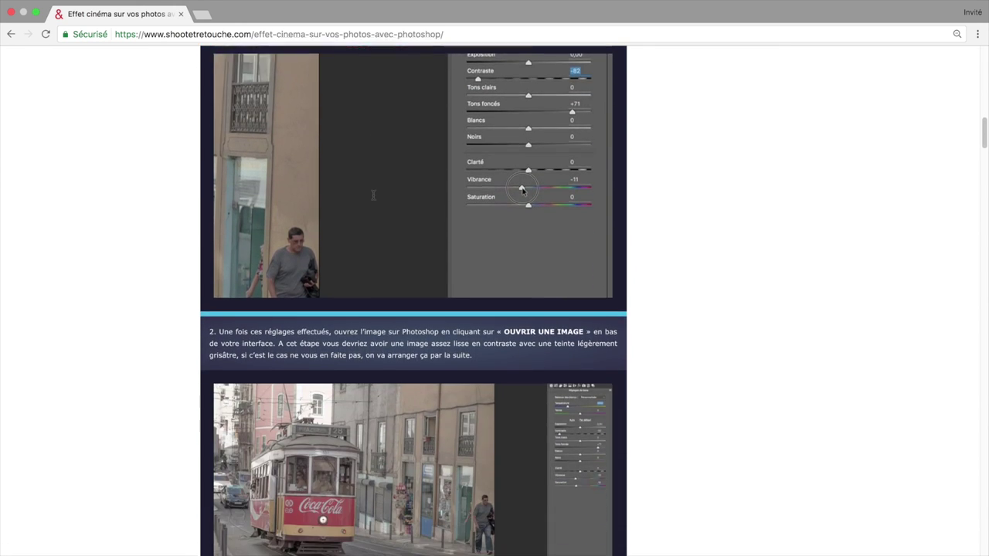
scroll(374, 197, "down", 3)
scroll(373, 195, "down", 5)
scroll(373, 196, "down", 10)
scroll(373, 196, "down", 10)
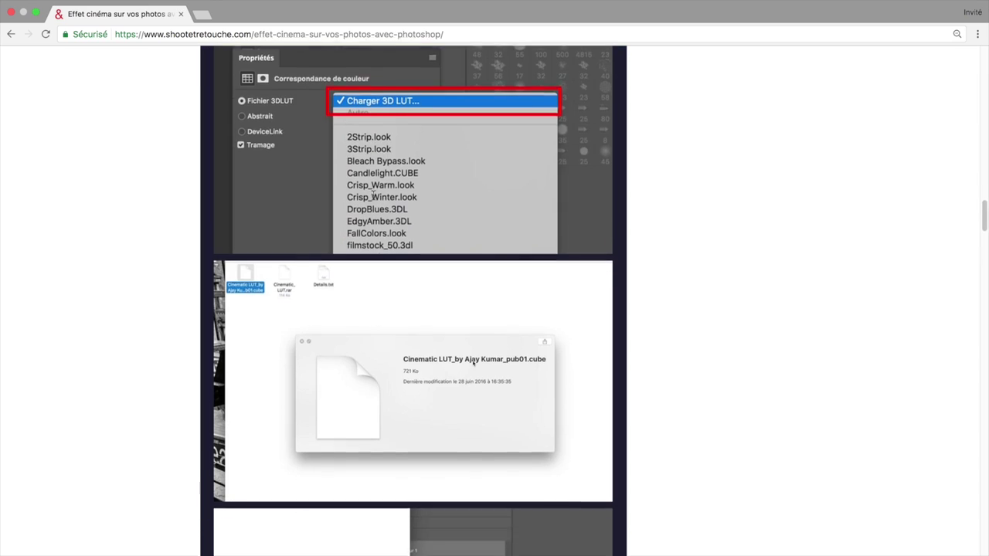
scroll(373, 195, "down", 4)
scroll(373, 196, "down", 7)
scroll(373, 196, "down", 2)
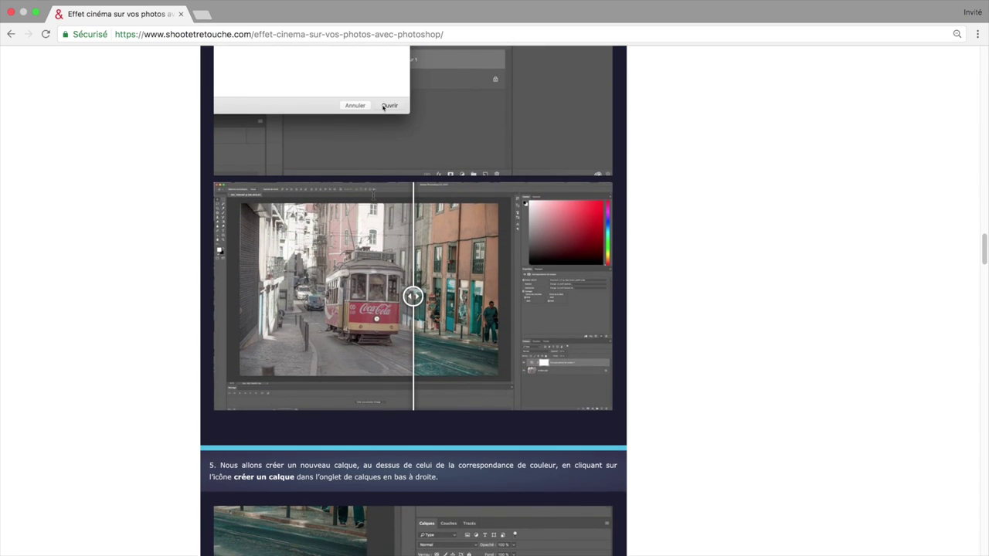
Drag the before/after slider over the tram image, then scroll down to the closing YouTube video
mouse_move(414, 297)
left_mouse_down()
mouse_move(219, 292)
mouse_move(554, 295)
mouse_move(265, 294)
left_mouse_up()
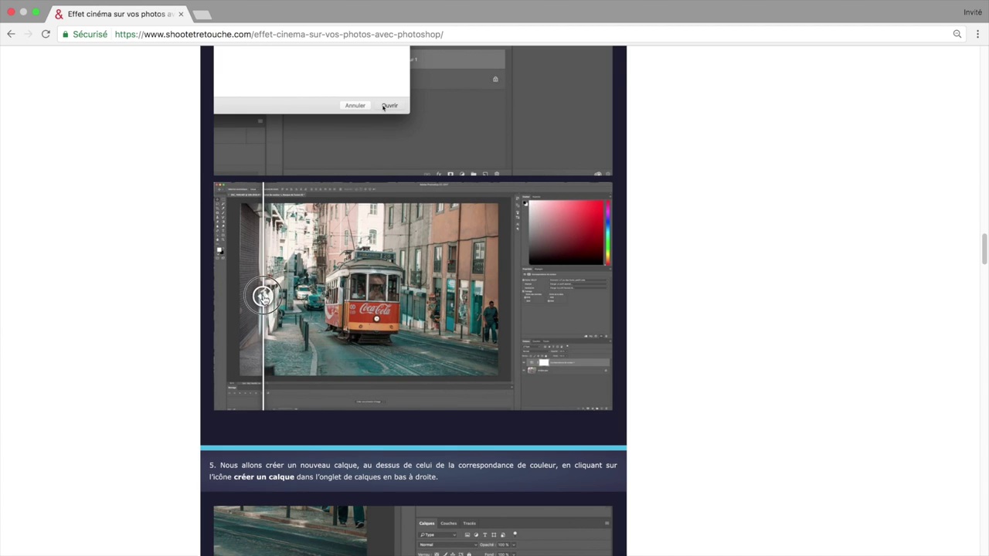
scroll(452, 302, "down", 20)
scroll(452, 301, "down", 5)
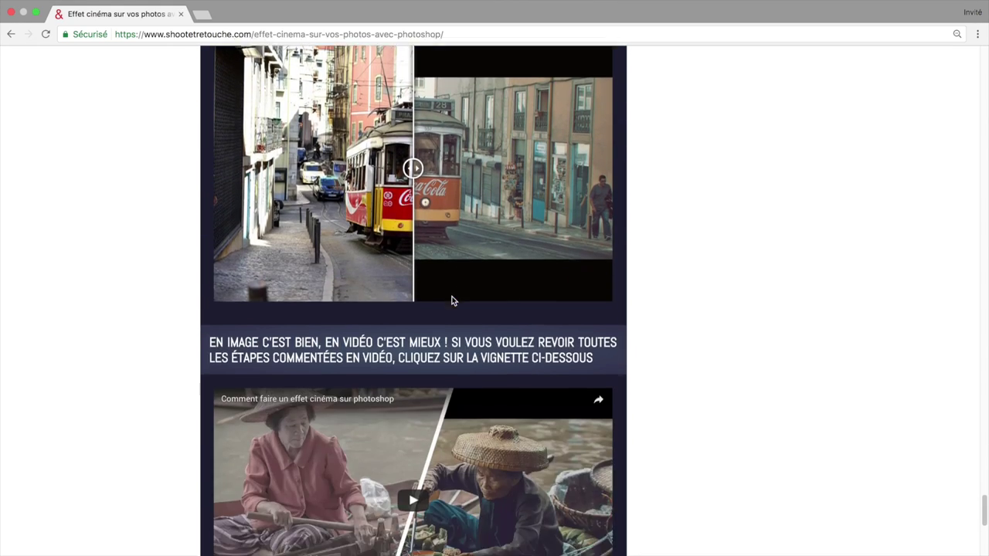
scroll(452, 301, "down", 2)
scroll(452, 302, "down", 1)
scroll(452, 301, "down", 1)
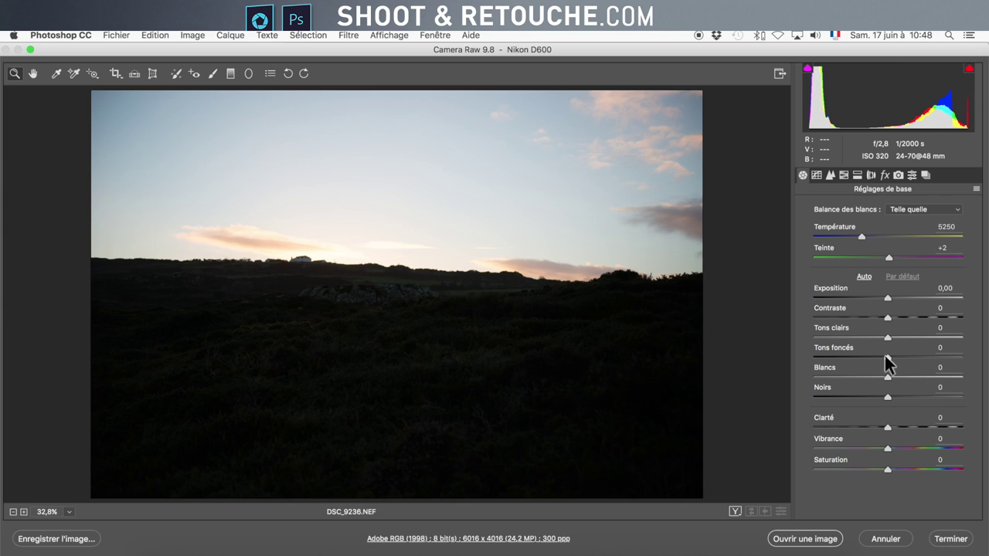
Set Tons foncés to +100 and Exposition to +0,90, then view the preview at 100%
left_click_drag(888, 357, 962, 357)
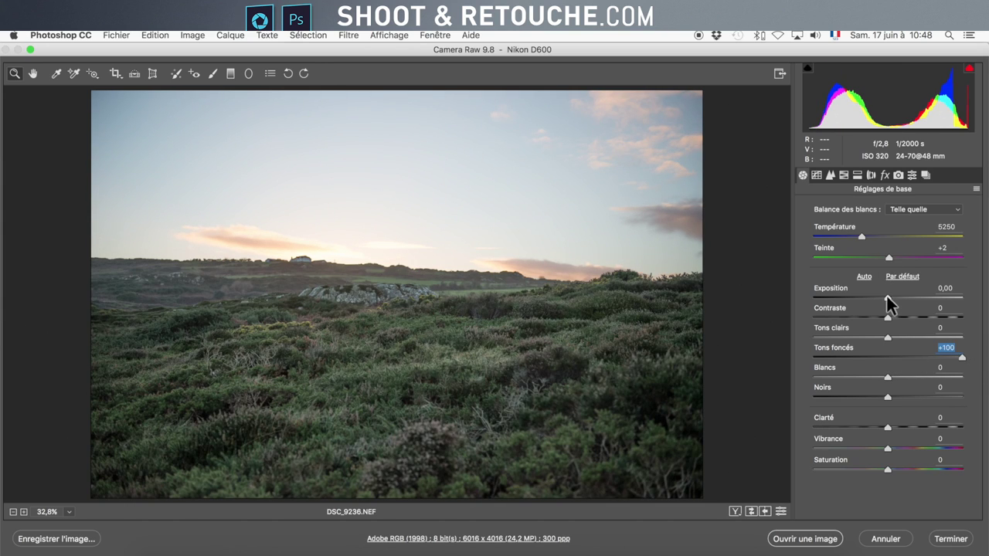
left_click_drag(888, 297, 901, 298)
right_click(507, 347)
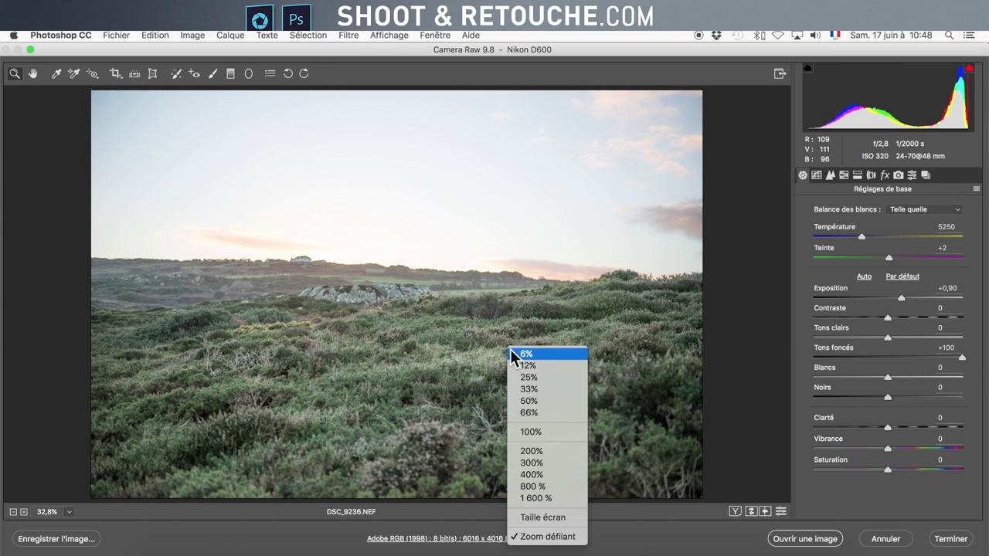
left_click(542, 432)
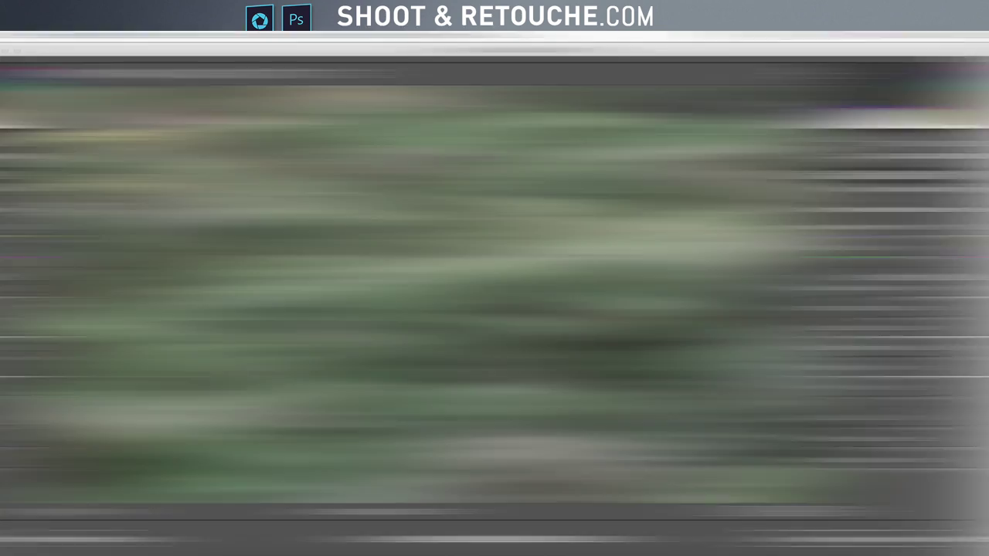
Bring up Photoshop with the _BEB1008.NEF night street photo open as Calque 0
key("super")
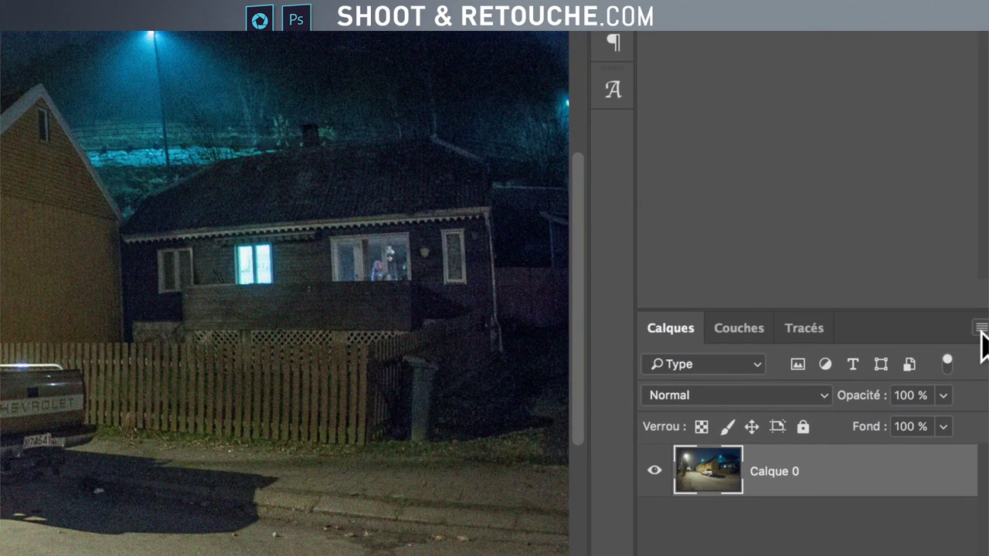
Convert Calque 0 into a smart object from the Layers panel menu and open the Filtre menu
left_click(980, 329)
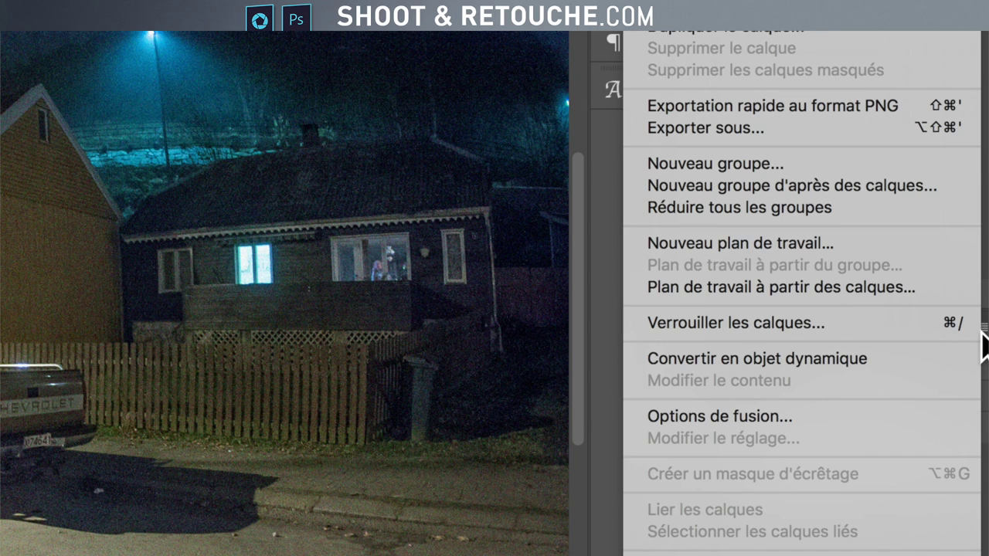
left_click(910, 363)
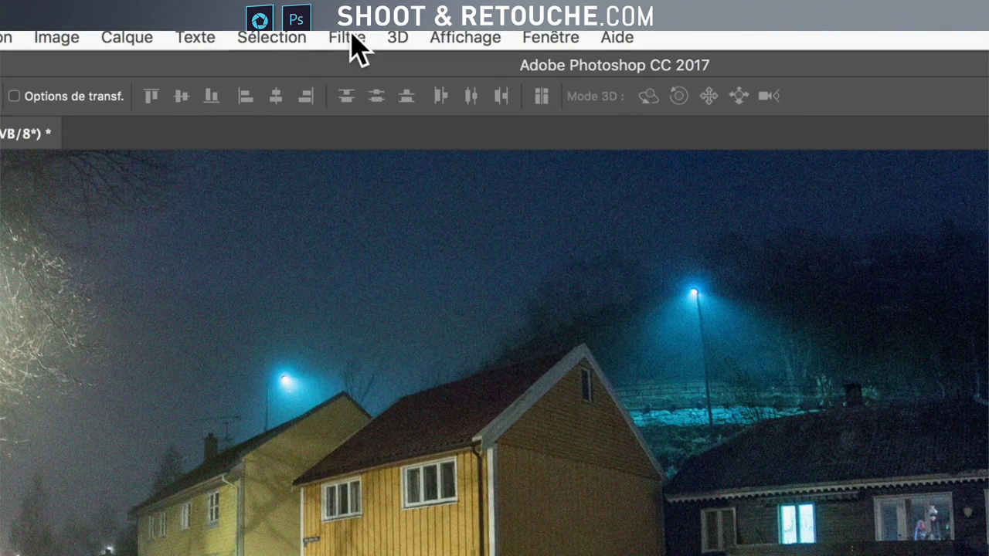
left_click(350, 36)
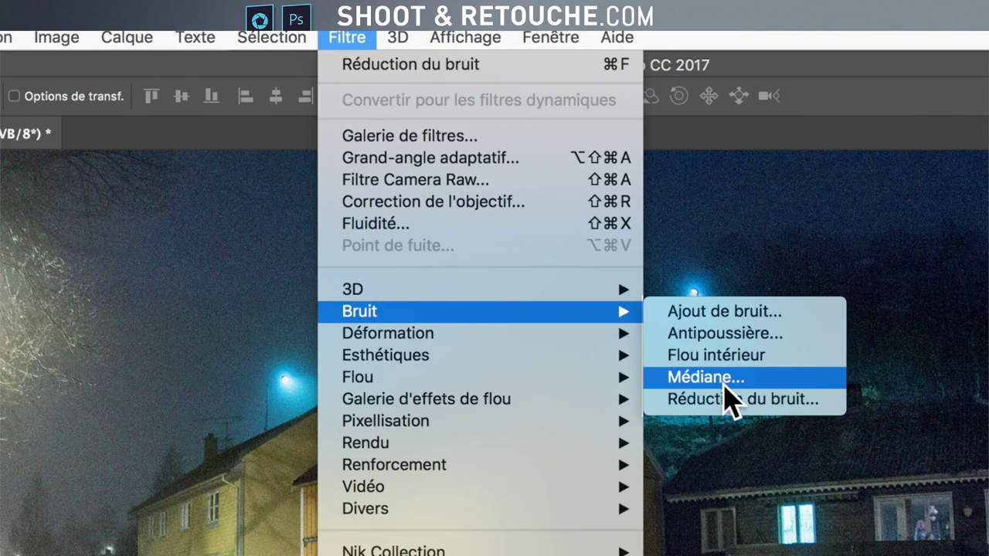
mouse_move(479, 312)
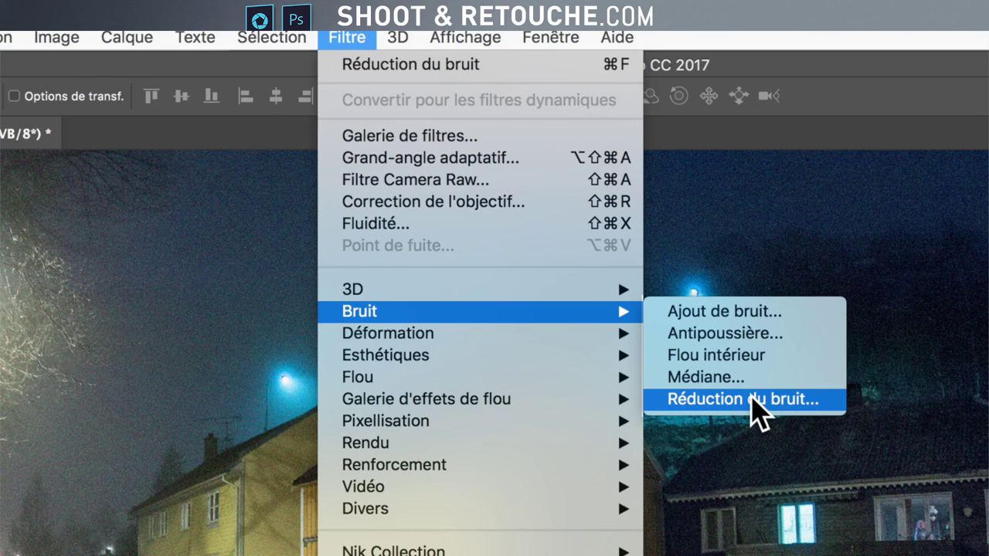
Start Réduction du bruit and set Intensité to 6
left_click(753, 399)
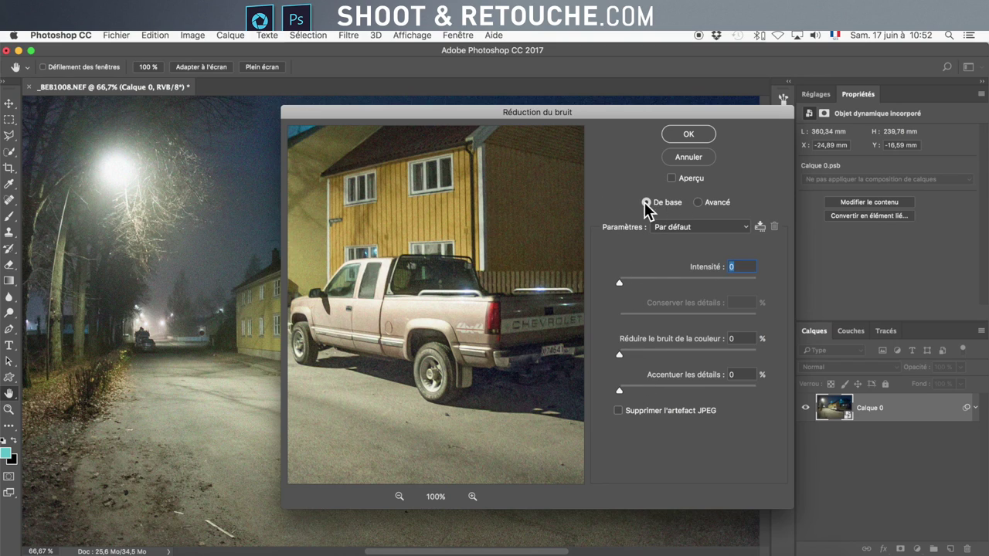
left_click(672, 226)
left_click(638, 225)
left_click_drag(621, 282, 661, 281)
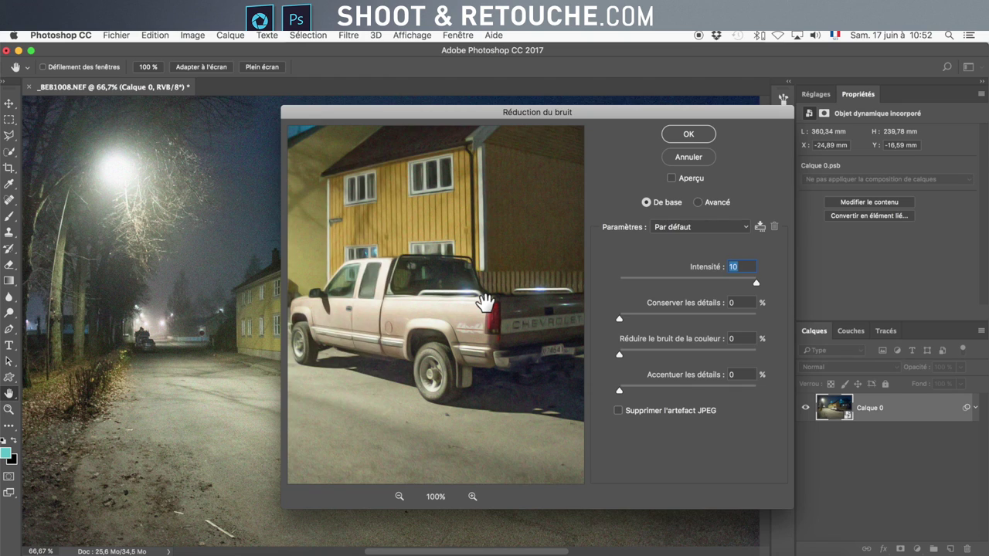
Inspect the truck in the preview at 200%, comparing before and after denoising
left_click_drag(485, 303, 376, 288)
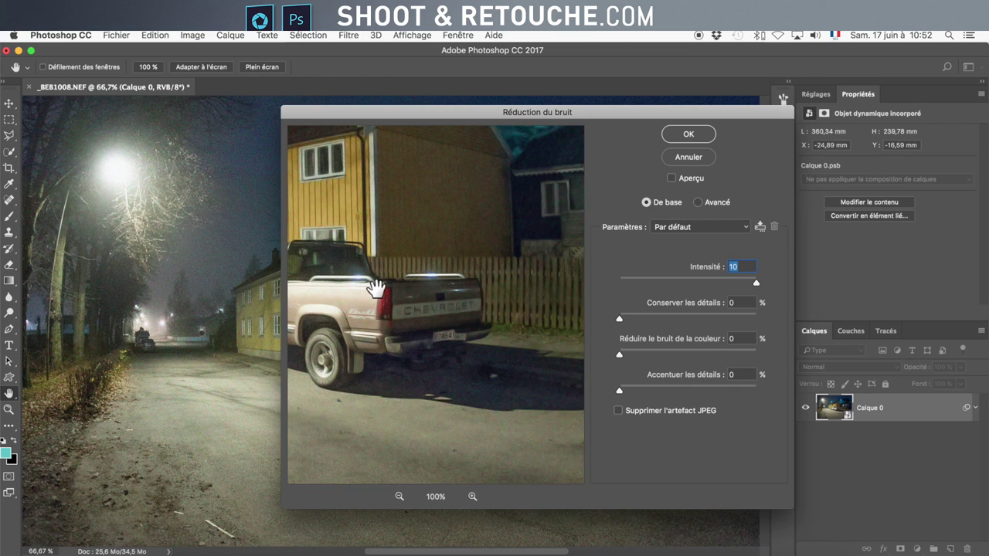
left_click_drag(376, 288, 510, 290)
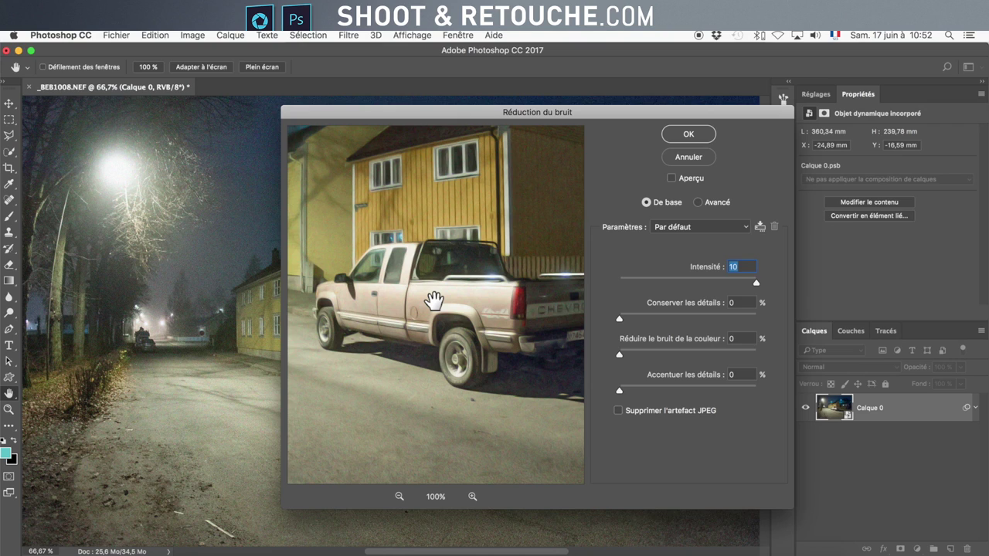
left_click(434, 301)
left_click(471, 496)
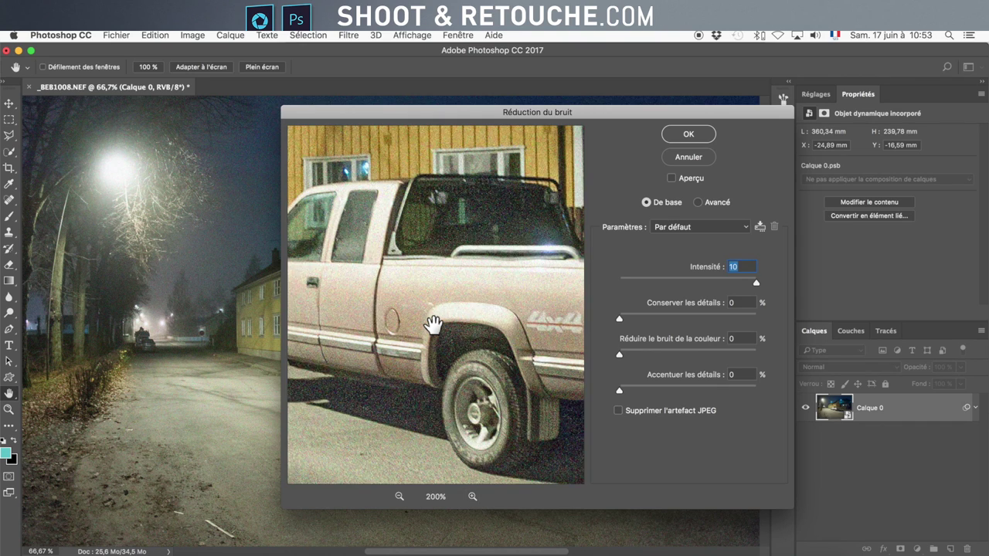
left_click_drag(433, 325, 351, 281)
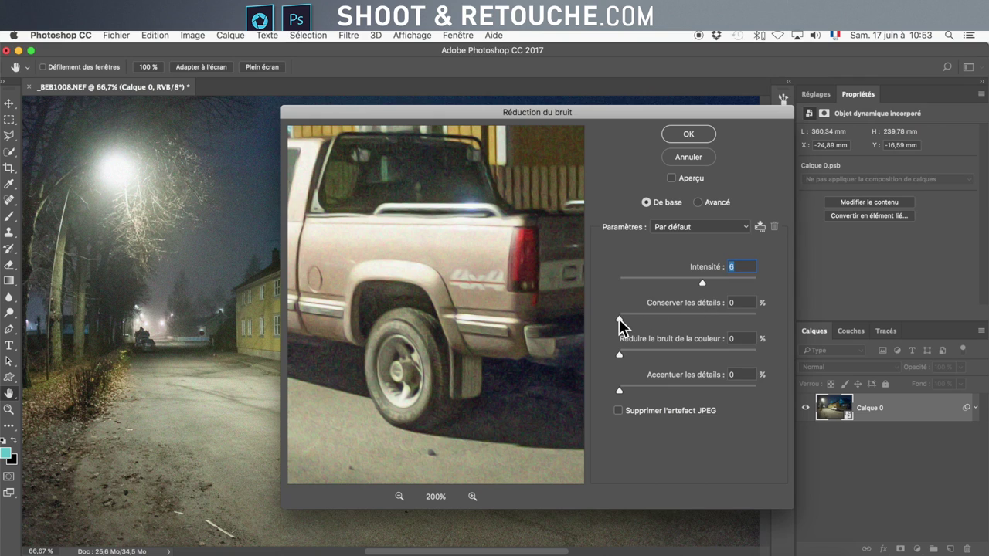
Set Conserver les détails to 26% and Réduire le bruit de la couleur to 100%
left_click_drag(621, 318, 648, 316)
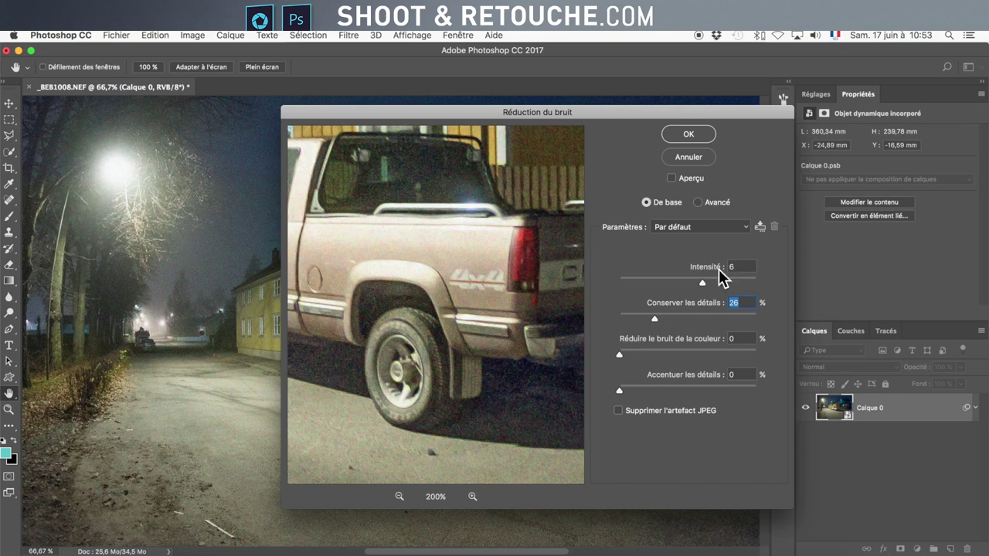
left_click_drag(536, 217, 474, 311)
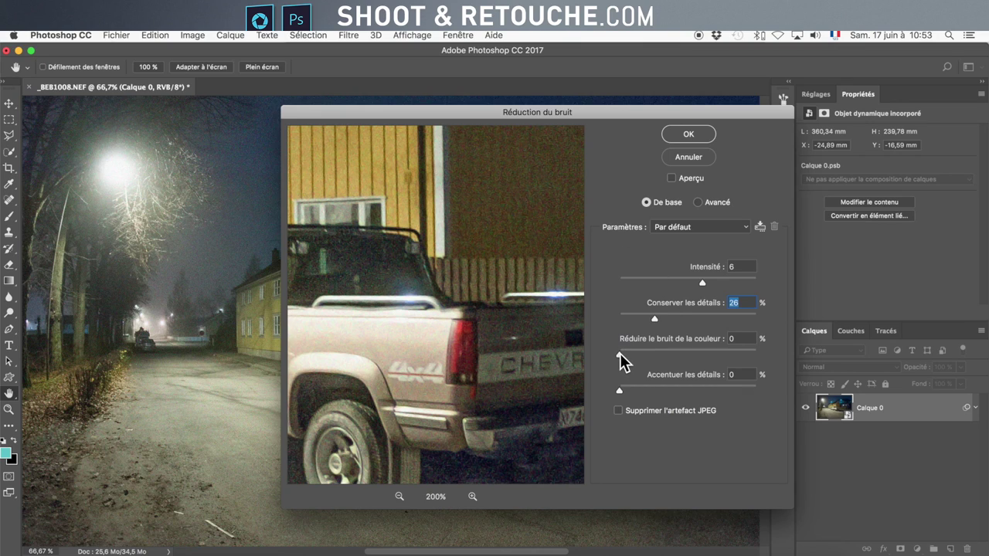
left_click_drag(619, 353, 649, 357)
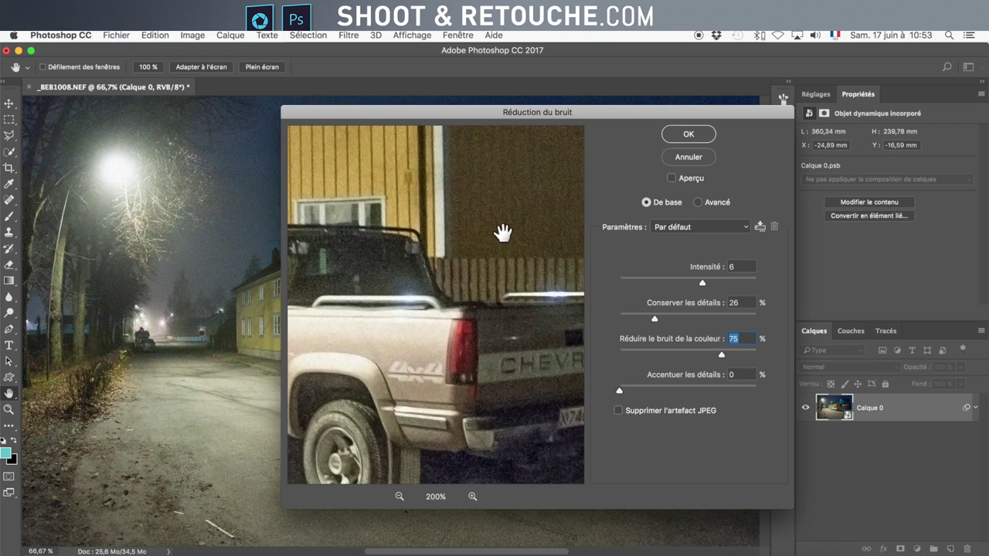
left_click_drag(506, 220, 477, 249)
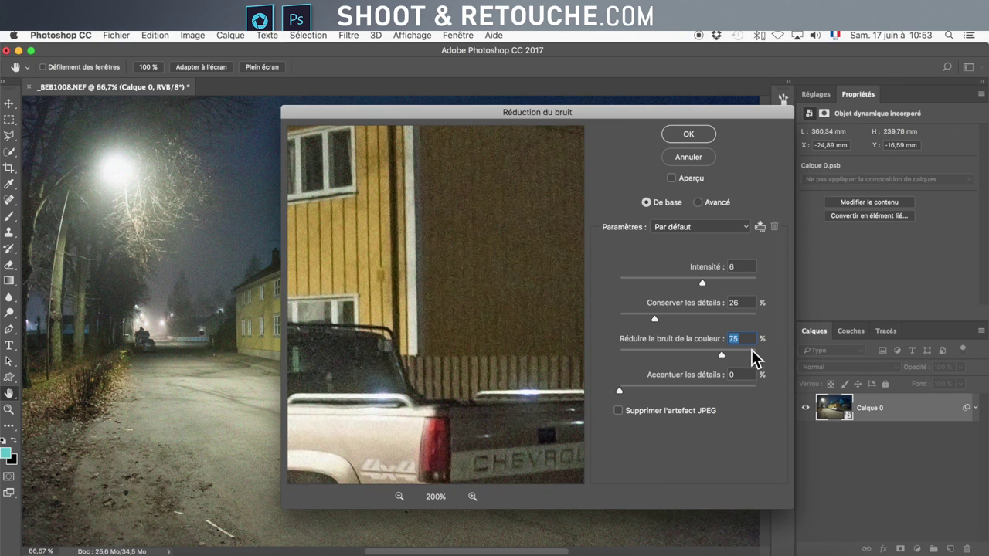
left_click_drag(751, 352, 770, 357)
Check the result over the sky, rooftops, street lamp and yellow house, ending on the truck
left_click_drag(449, 192, 514, 376)
left_click_drag(440, 216, 486, 335)
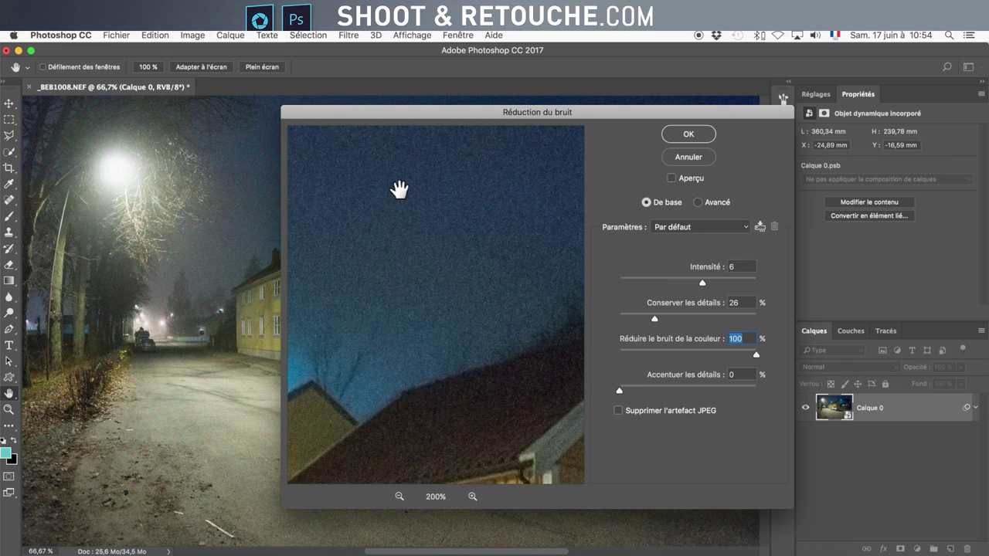
mouse_move(470, 350)
left_mouse_down()
mouse_move(459, 276)
mouse_move(315, 280)
left_mouse_up()
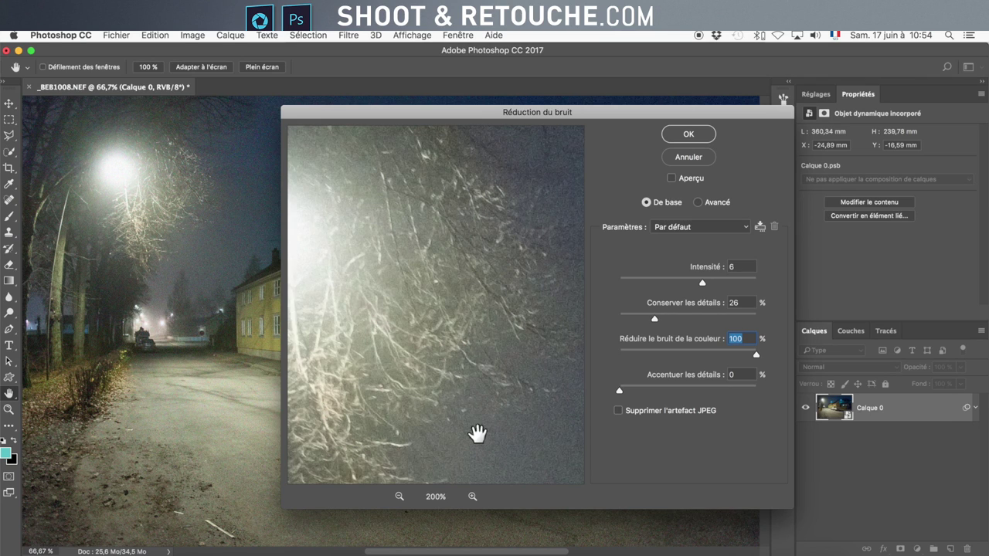
left_click_drag(474, 431, 492, 210)
left_click_drag(486, 391, 440, 193)
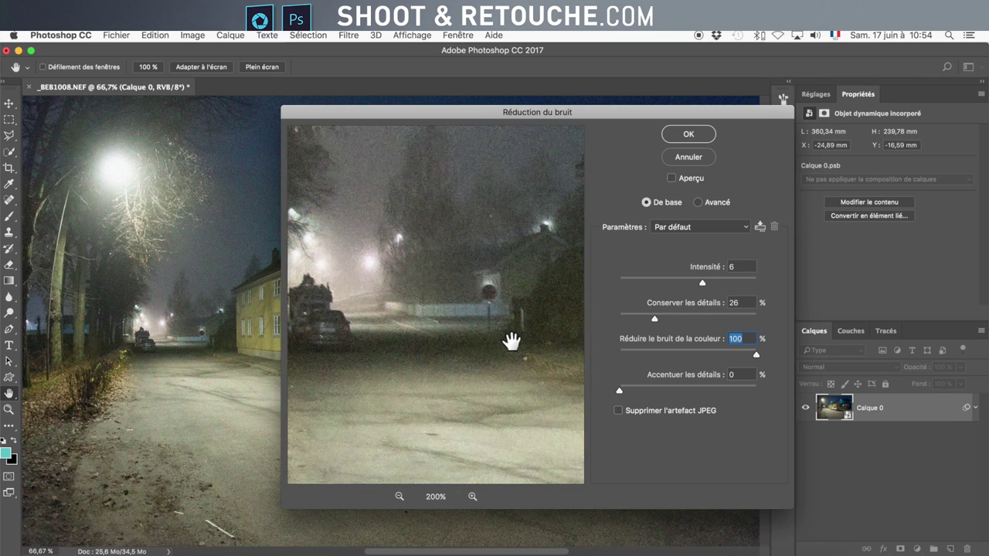
left_click_drag(510, 340, 357, 287)
left_click_drag(499, 325, 293, 278)
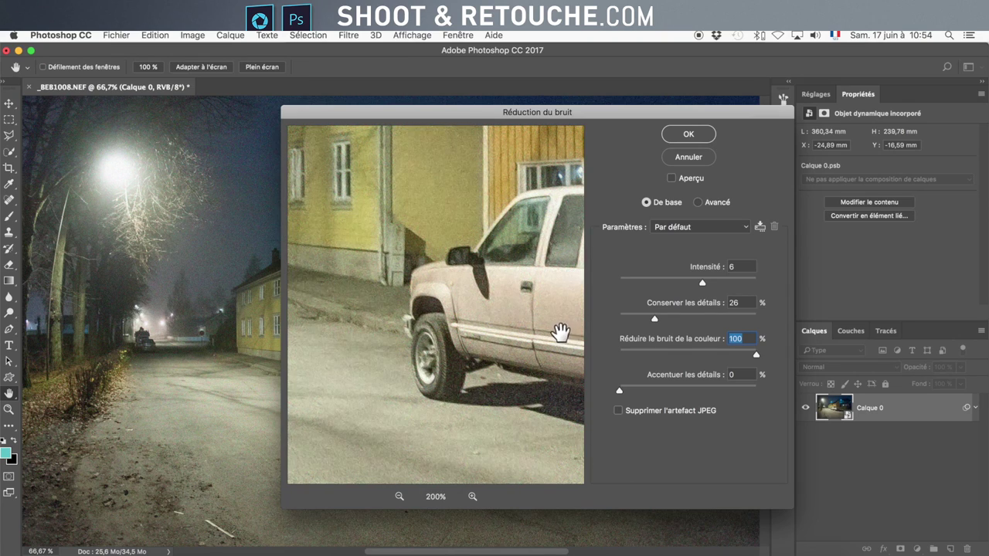
left_click_drag(559, 332, 401, 293)
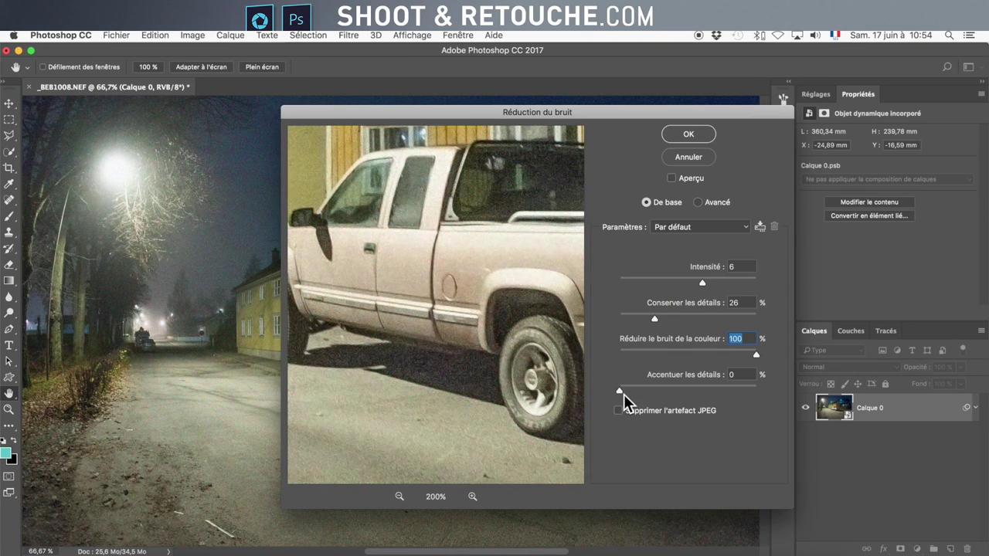
Set Accentuer les détails to 36% and raise Intensité to 8
left_click_drag(622, 389, 753, 387)
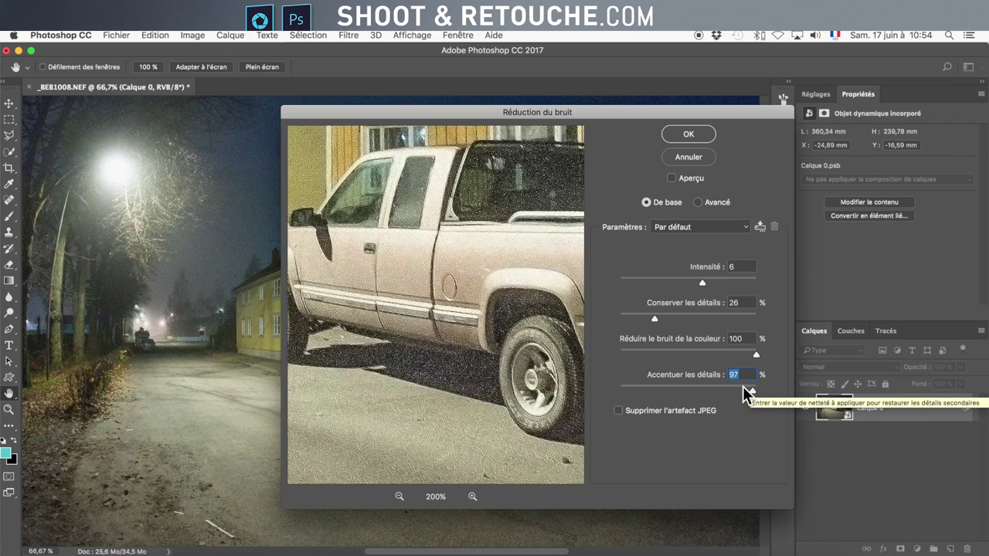
left_click(682, 386)
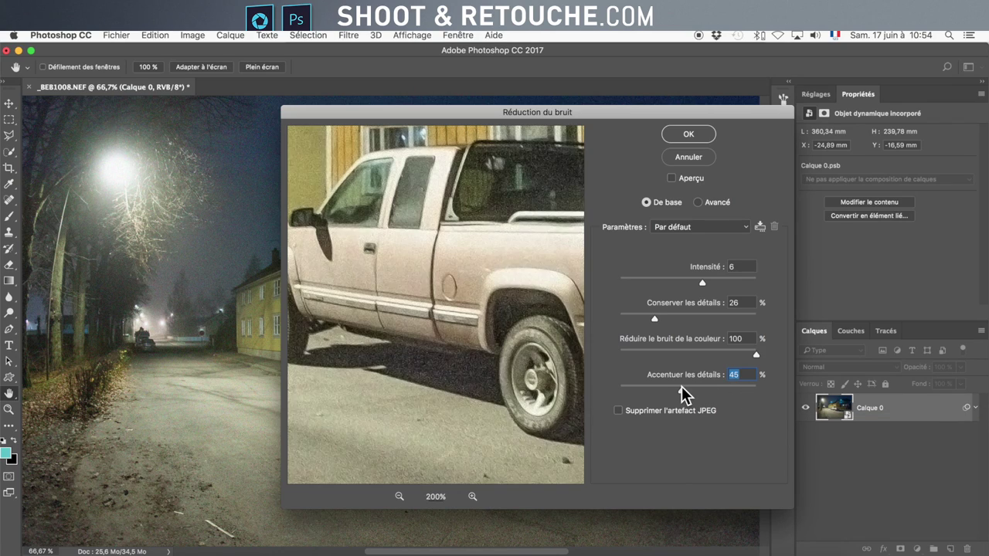
left_click_drag(677, 385, 669, 387)
left_click(722, 281)
Review the truck's tailgate and side, then zoom the preview to 100% to frame the whole truck
left_click_drag(541, 325, 409, 326)
left_click_drag(512, 261, 433, 260)
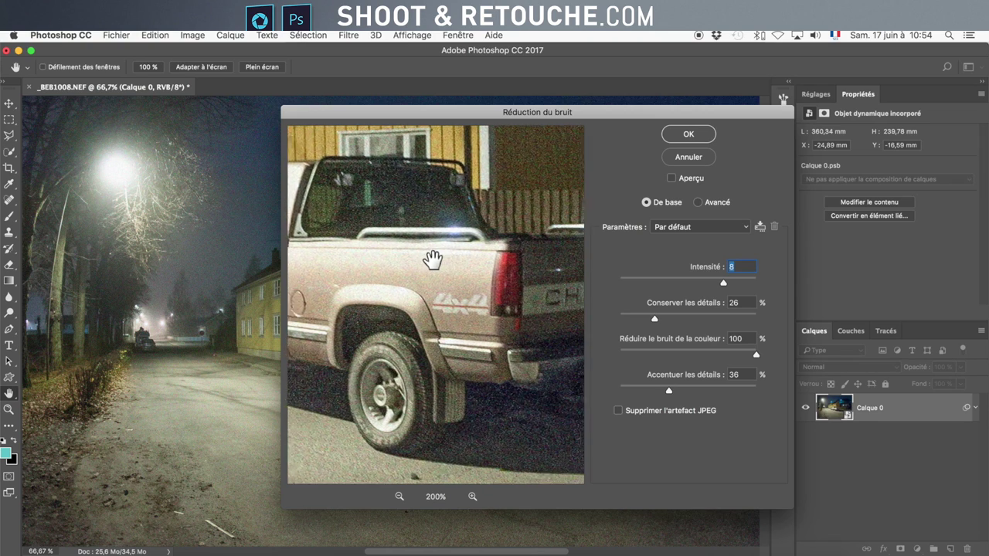
mouse_move(508, 260)
left_mouse_down()
mouse_move(435, 270)
mouse_move(468, 227)
mouse_move(468, 280)
left_mouse_up()
left_click_drag(298, 224, 470, 283)
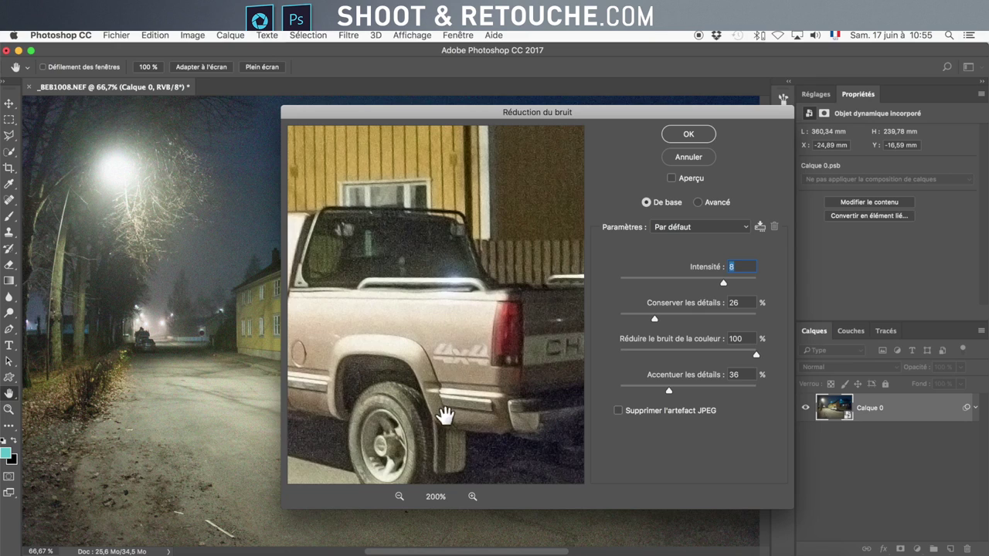
left_click(399, 497)
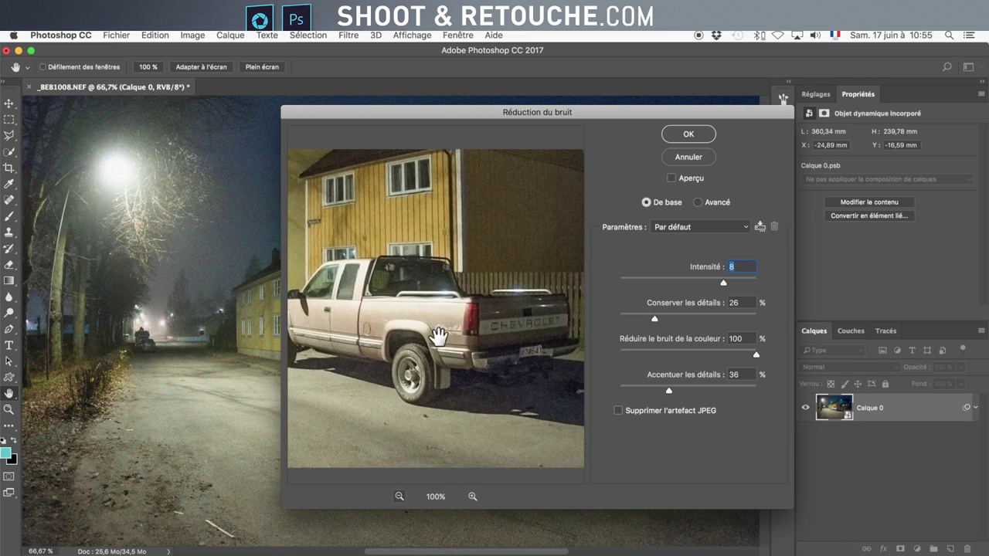
left_click_drag(404, 270, 486, 369)
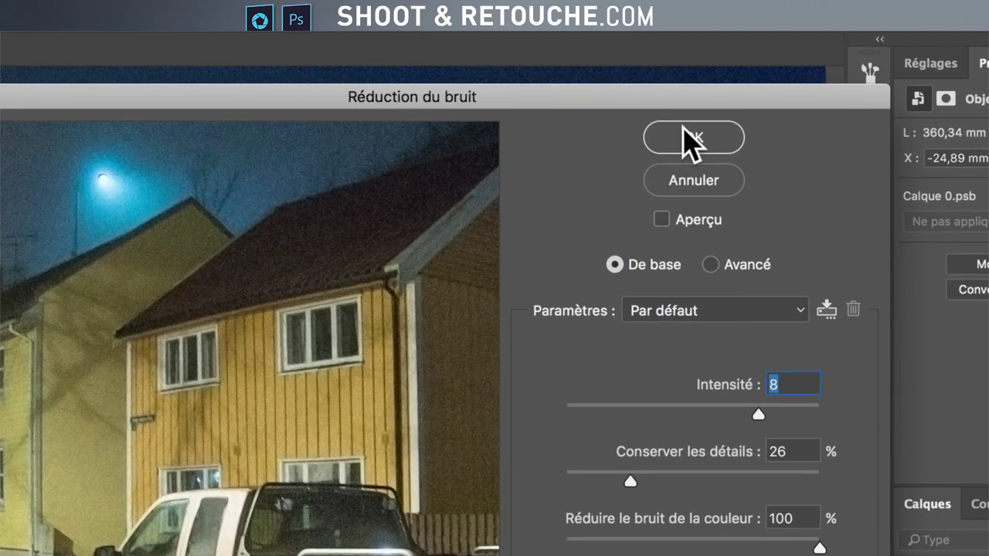
Apply Réduction du bruit as a smart filter on Calque 0 and reopen its settings
left_click(686, 135)
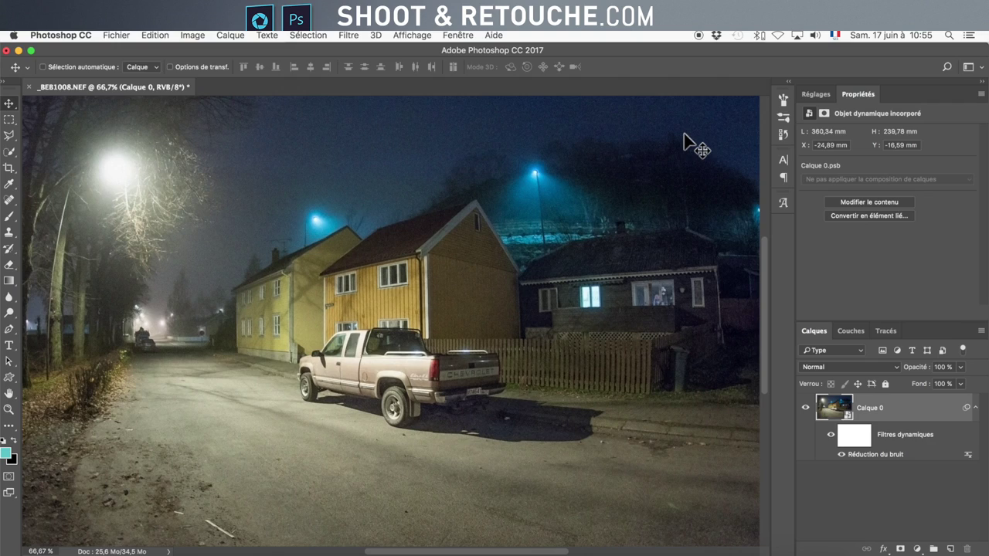
double_click(878, 455)
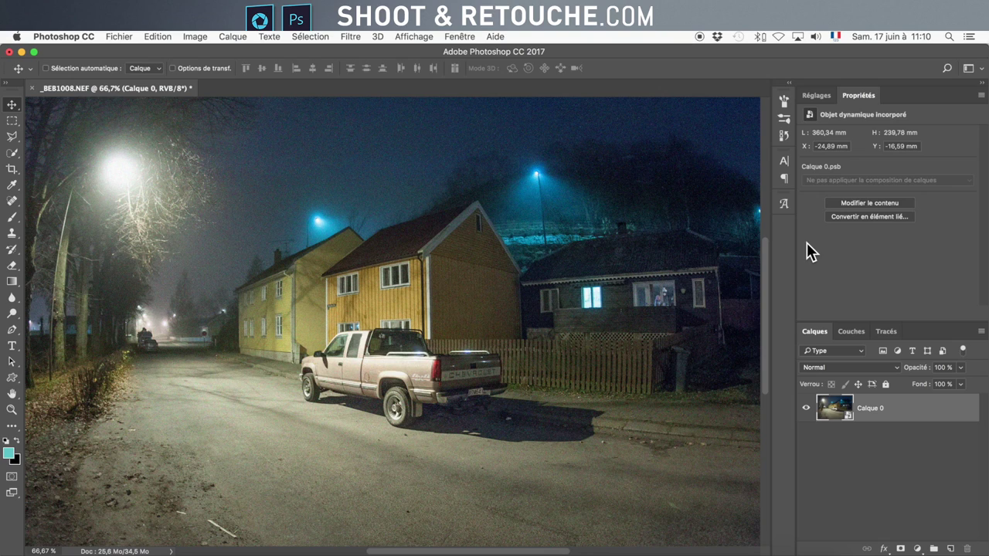
View the Mac/Windows Dfine download options on the Nik Collection page, then close Chrome
left_click(531, 545)
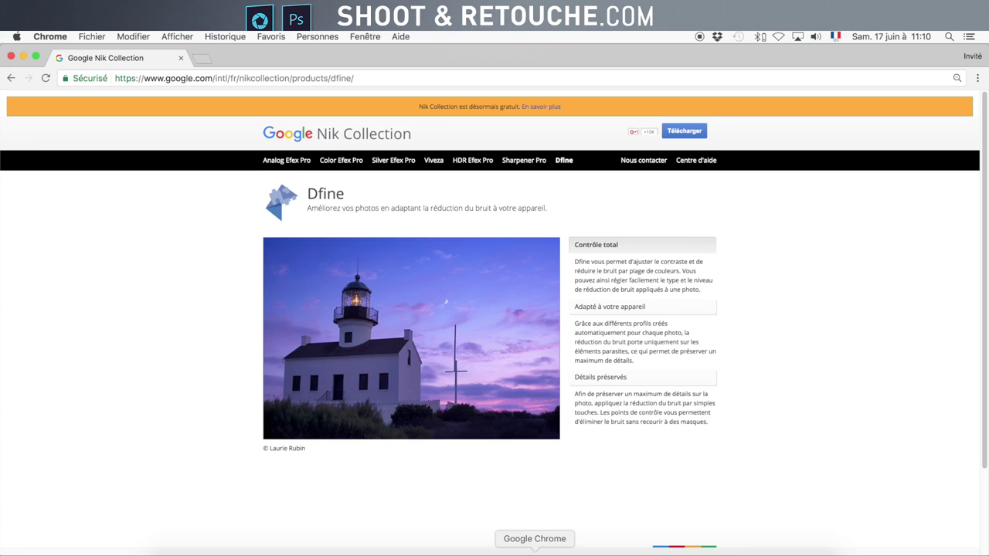
left_click(687, 133)
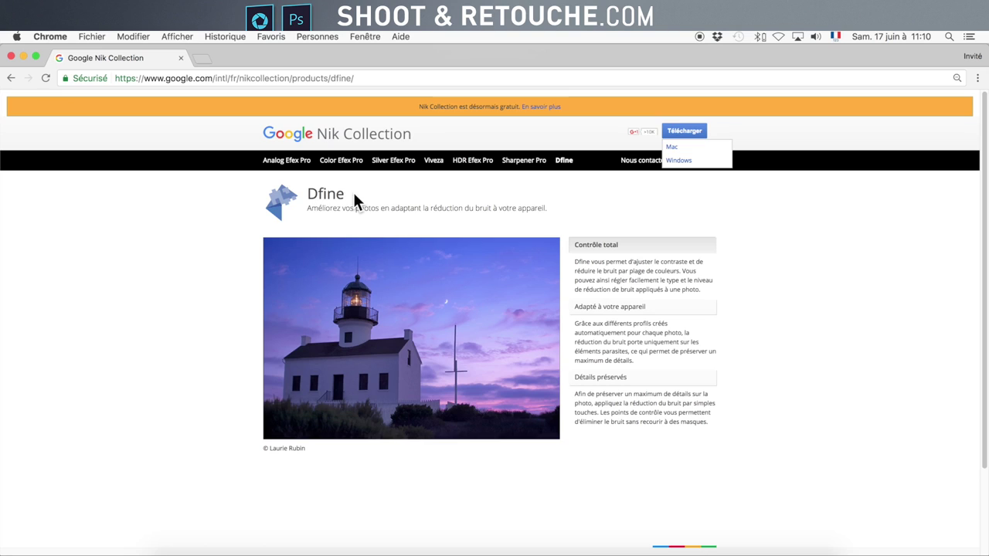
left_click(10, 57)
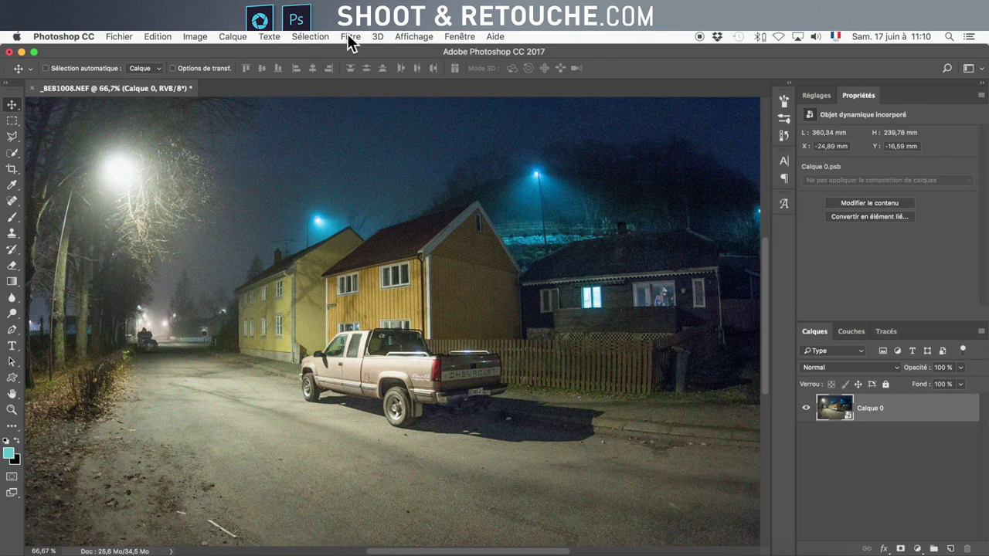
Run Filtre > Nik Collection > Dfine 2 on the smart object
left_click(350, 39)
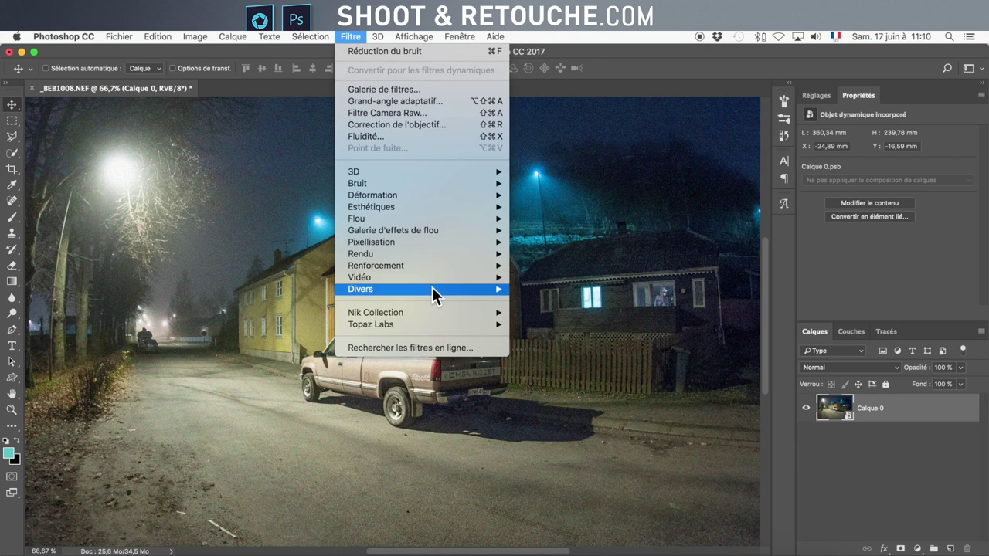
mouse_move(418, 312)
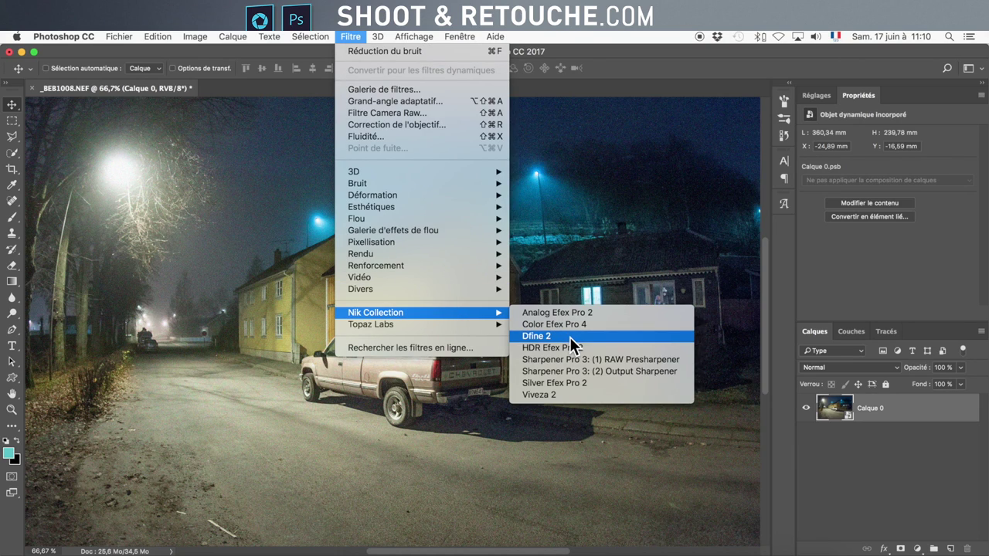
left_click(573, 345)
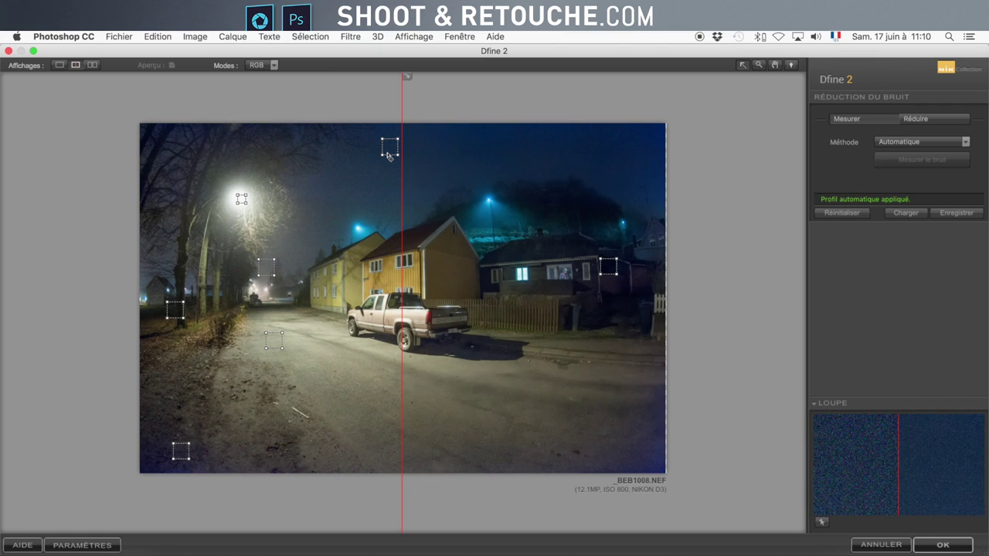
Zoom the Dfine 2 preview to 100% and compare before/after noise reduction across the houses
left_click_drag(397, 159, 135, 161)
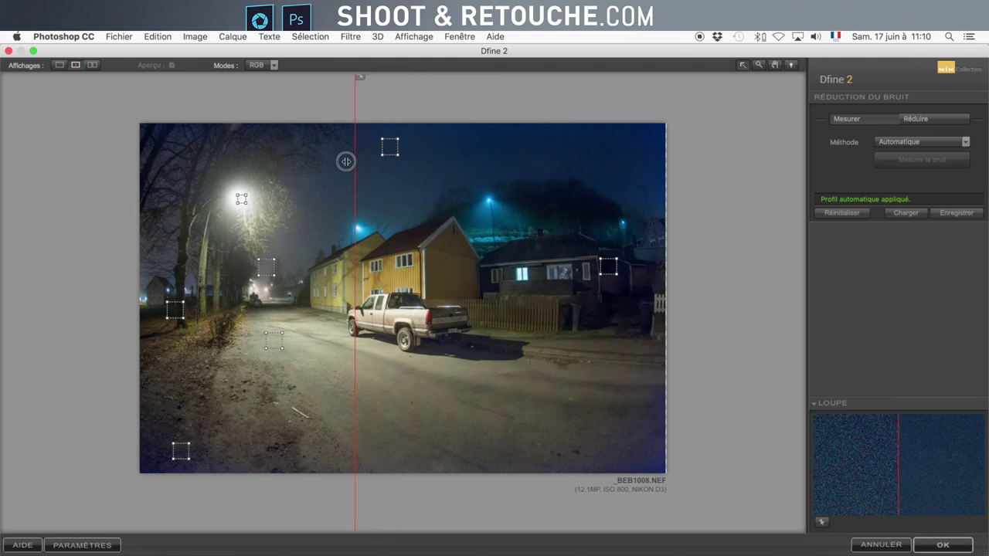
left_click(758, 65)
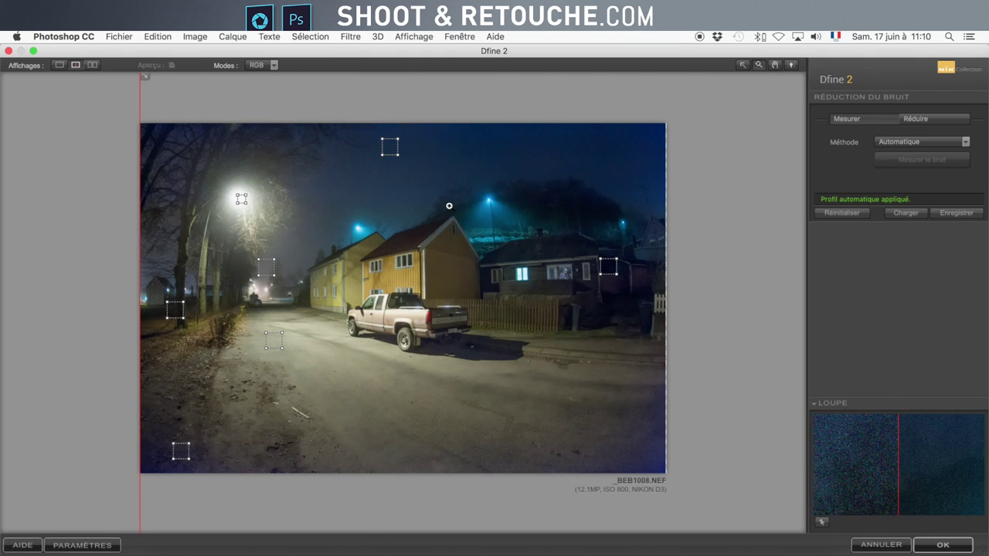
left_click(450, 207)
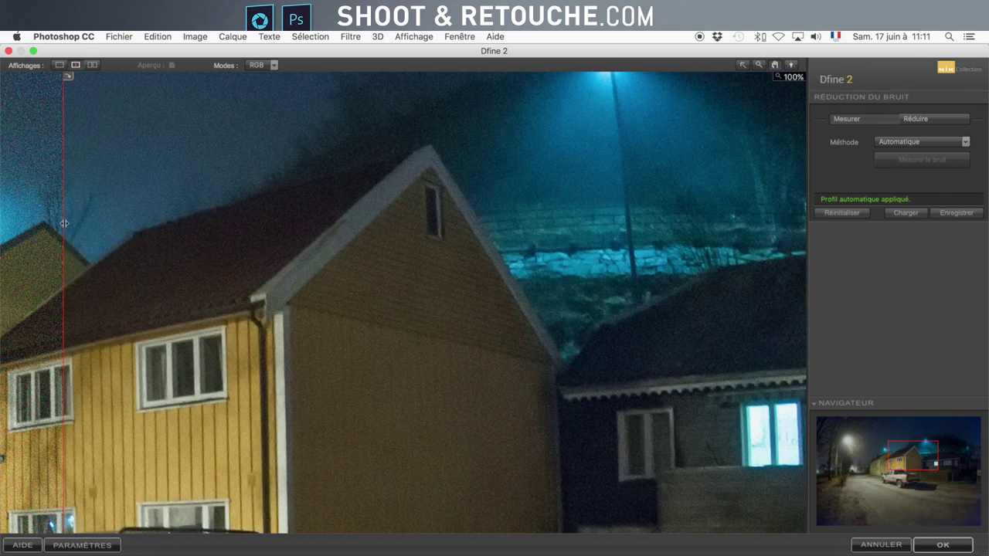
mouse_move(65, 223)
left_mouse_down()
mouse_move(700, 278)
mouse_move(161, 265)
mouse_move(673, 309)
mouse_move(213, 293)
left_mouse_up()
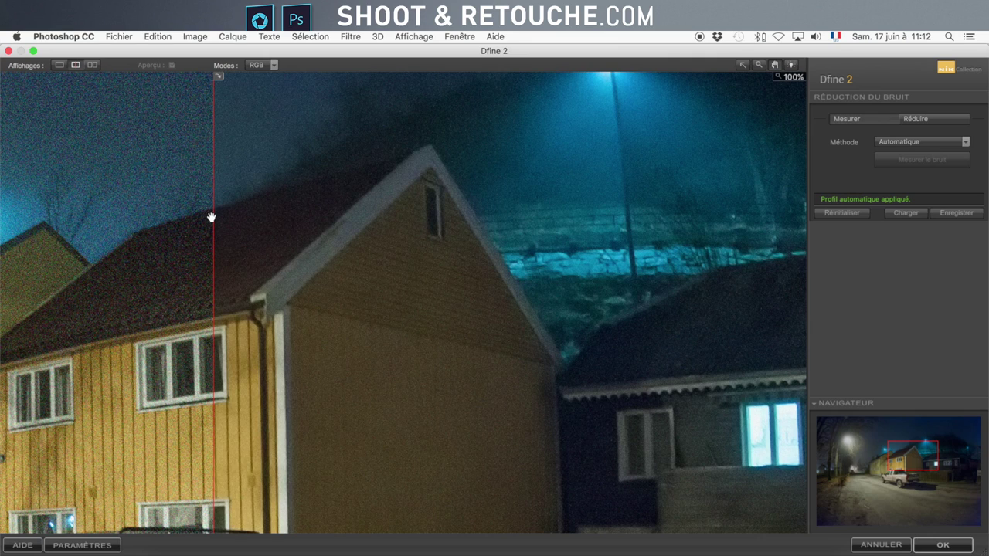
left_click_drag(213, 221, 422, 240)
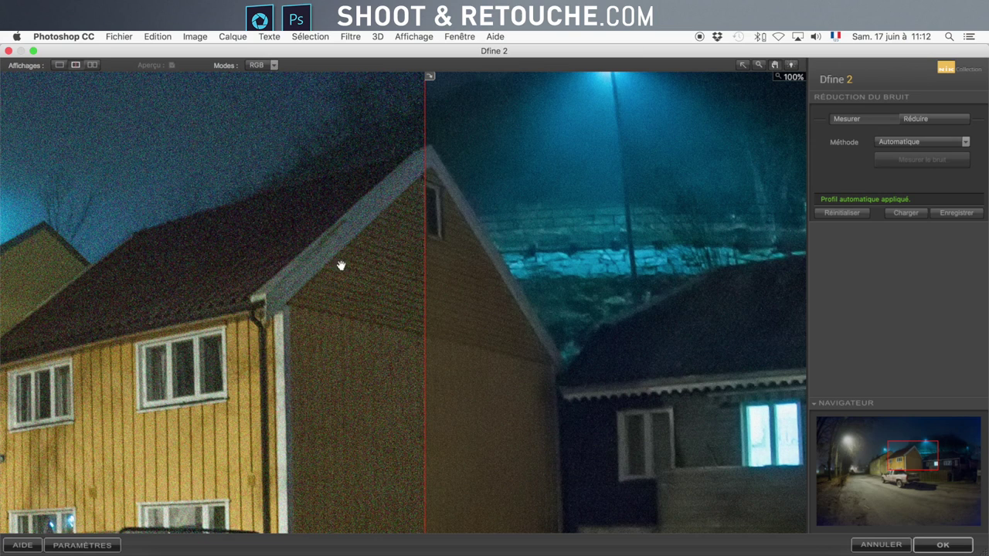
Compare before/after across the truck, then apply Dfine 2 to the photo
scroll(362, 338, "down", 5)
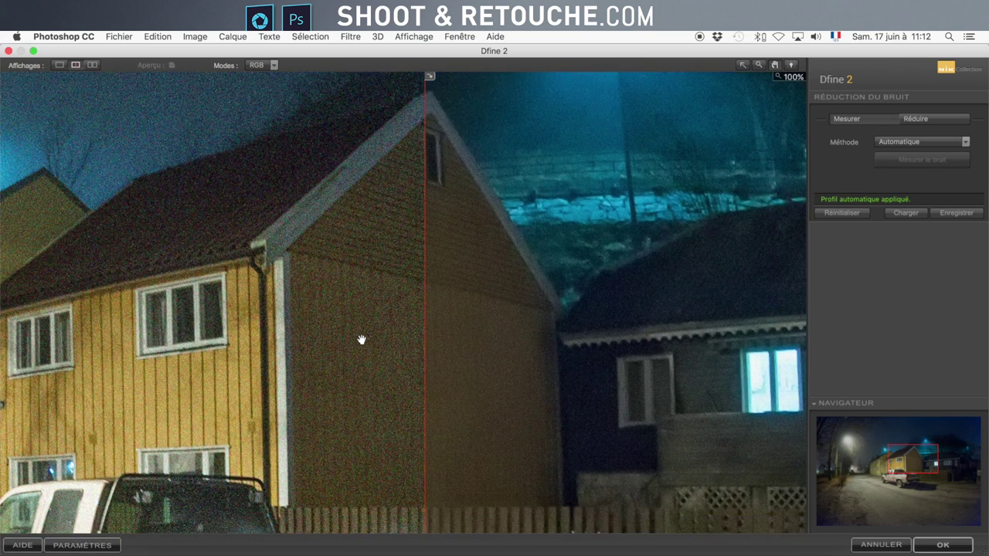
scroll(394, 309, "down", 5)
left_click_drag(429, 280, 60, 271)
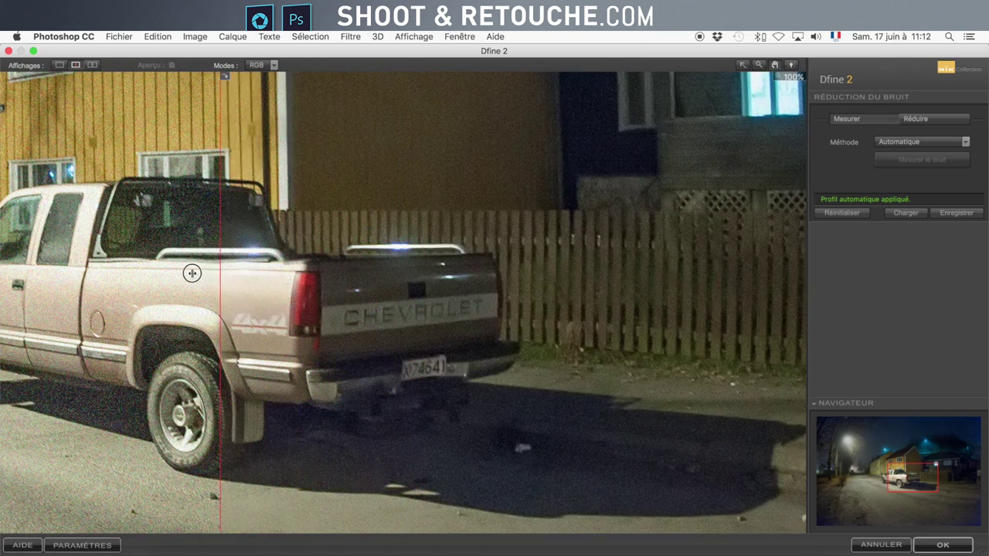
scroll(433, 322, "left", 5)
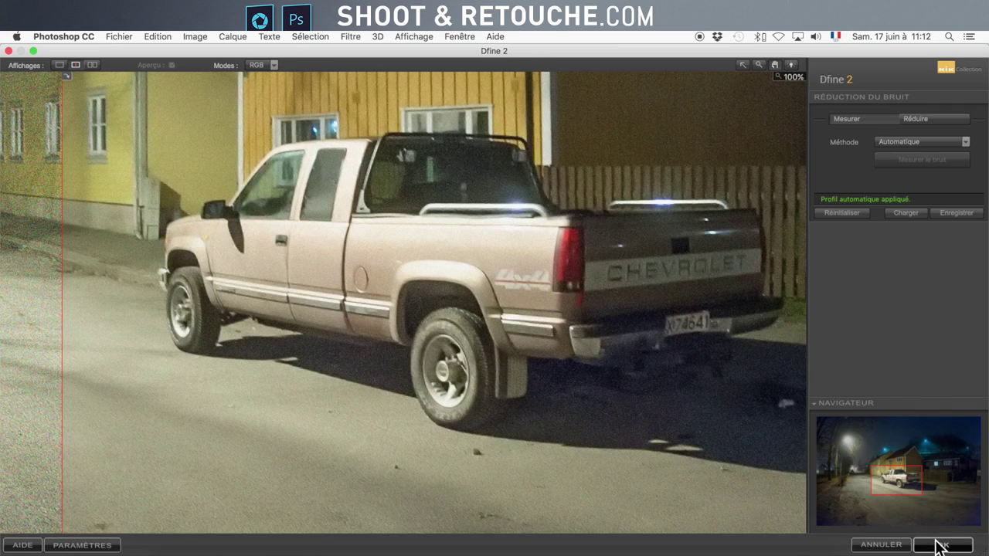
left_click(941, 545)
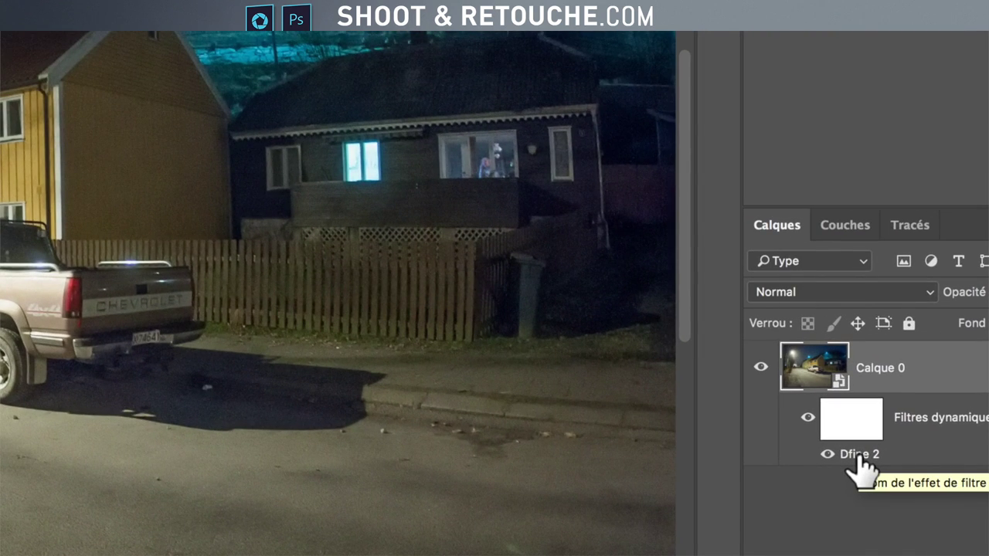
Reopen the Dfine 2 smart filter on Calque 0 to review its settings, then reapply it
double_click(859, 464)
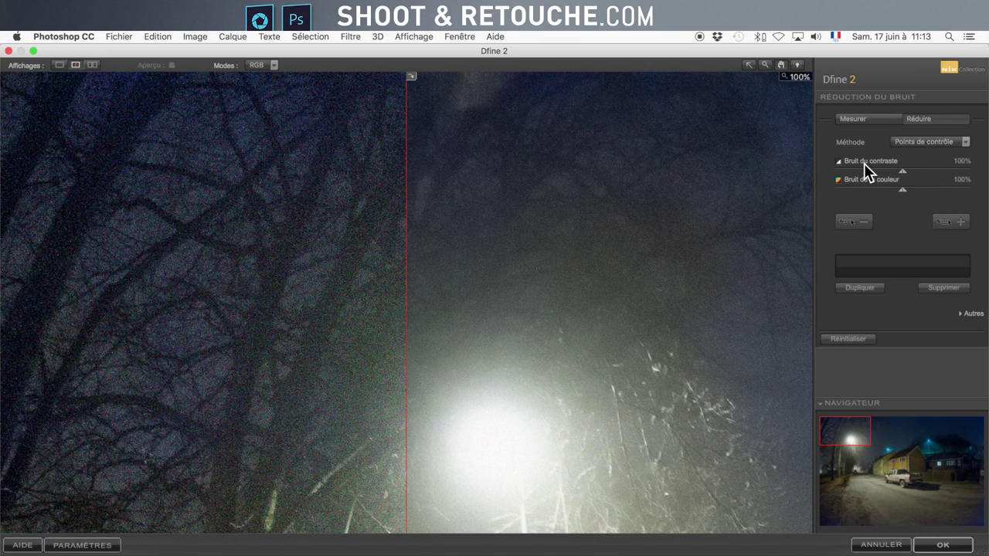
left_click(942, 545)
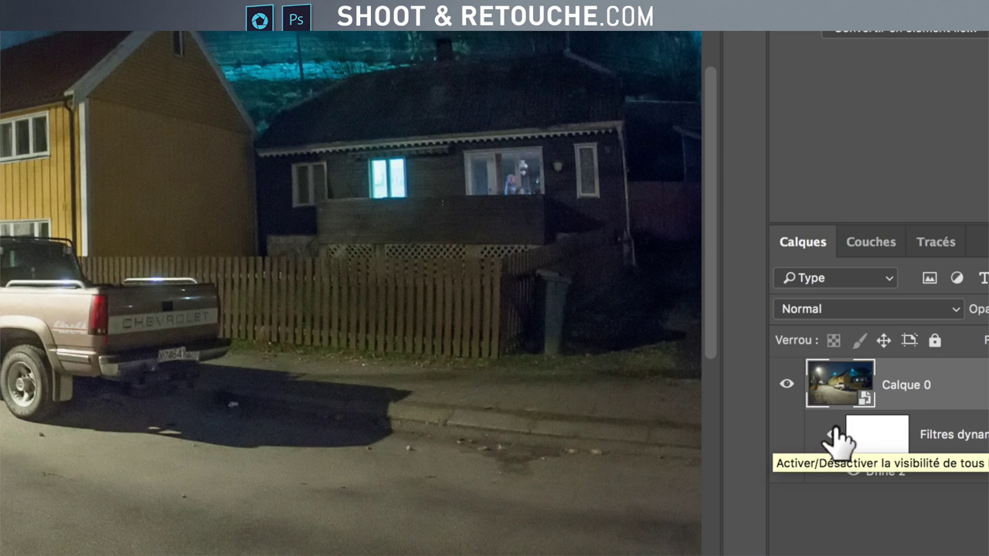
Toggle the Dfine 2 smart filter's visibility off and on, leaving it hidden
left_click(834, 437)
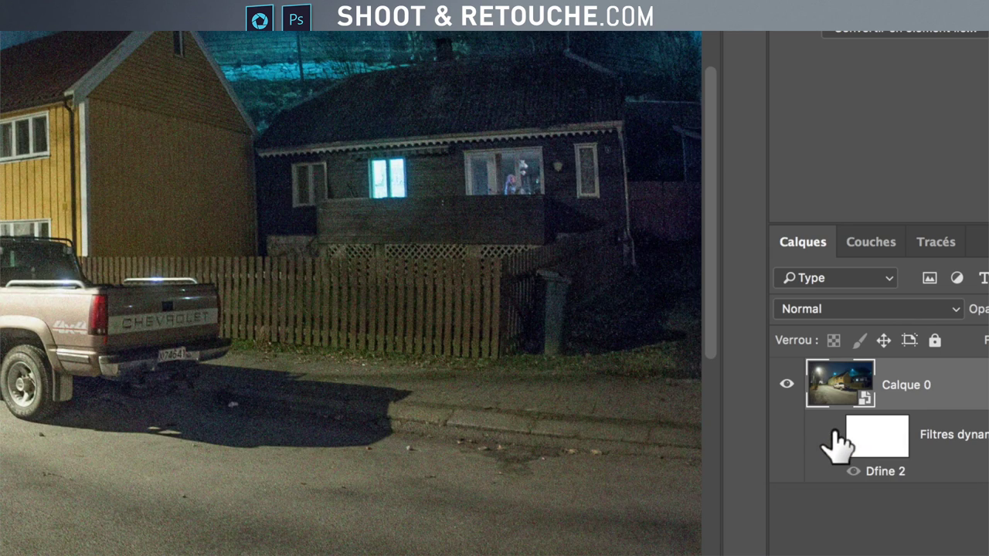
left_click(834, 437)
left_click(834, 436)
left_click(834, 436)
left_click(834, 436)
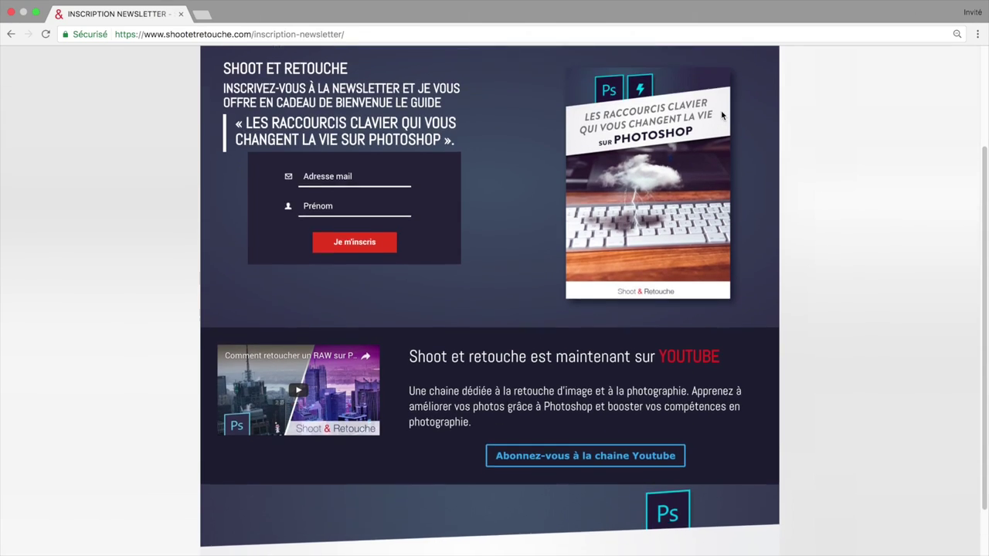
scroll(721, 110, "up", 2)
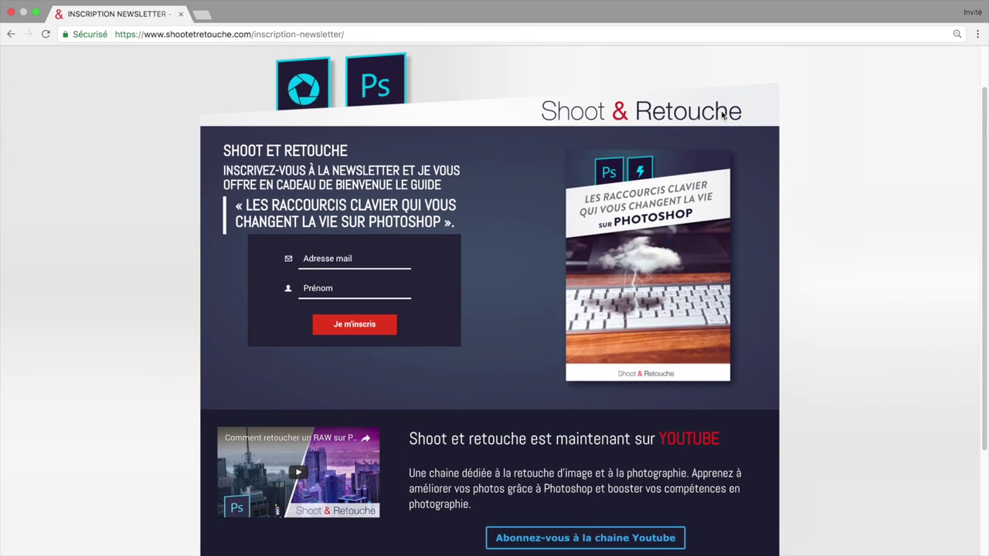